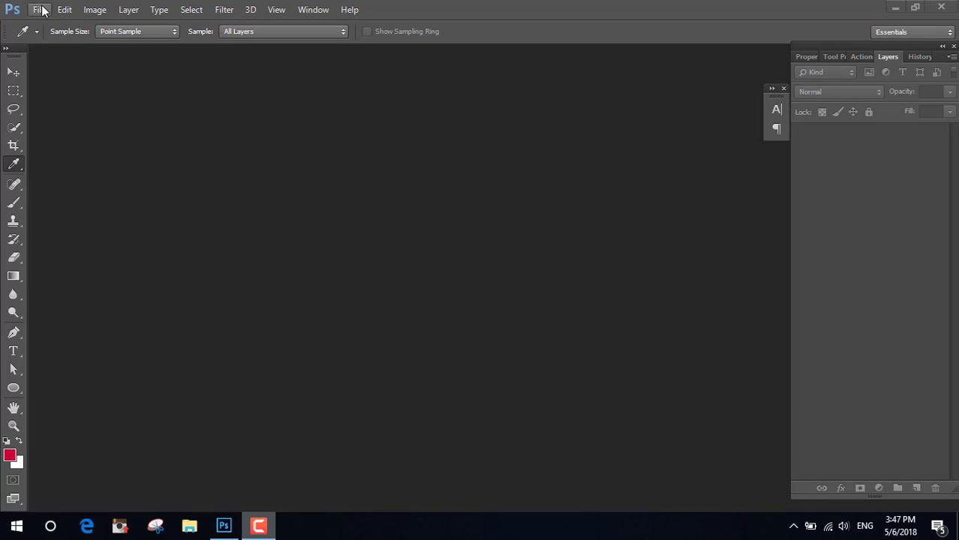
- Open 1.psd and dock its window as a tab in the workspace
click(39, 9)
click(48, 35)
click(251, 112)
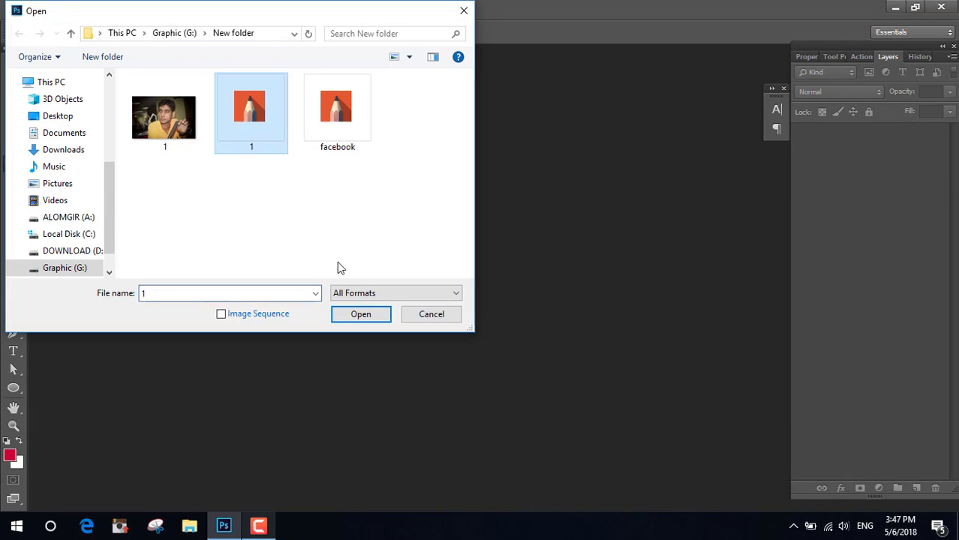
click(372, 314)
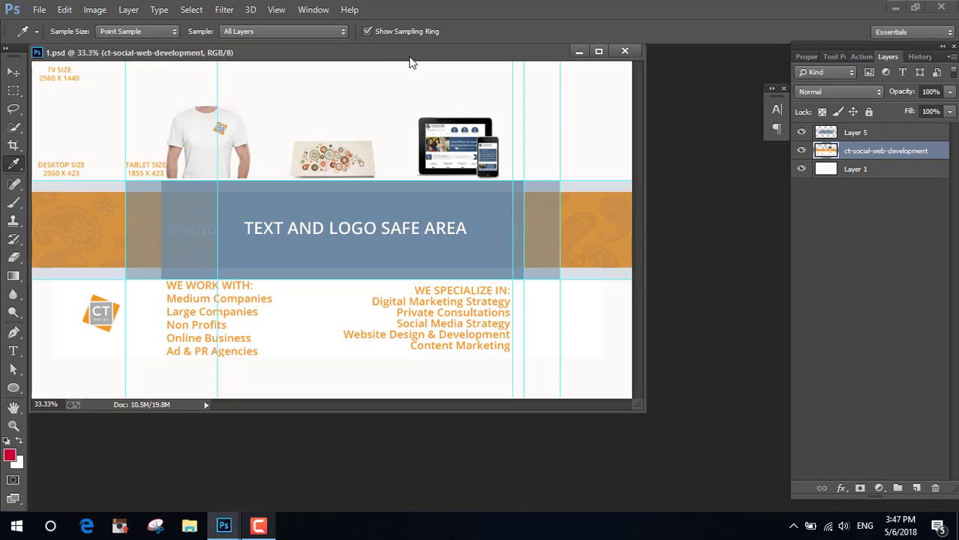
drag(412, 52, 441, 51)
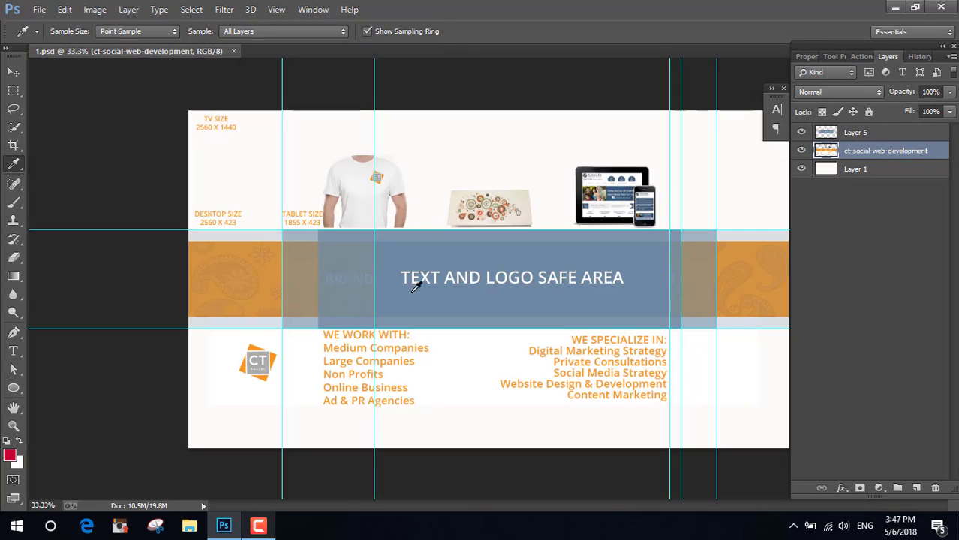
- Delete the template layers with the Move tool, leaving only the blank background
click(14, 72)
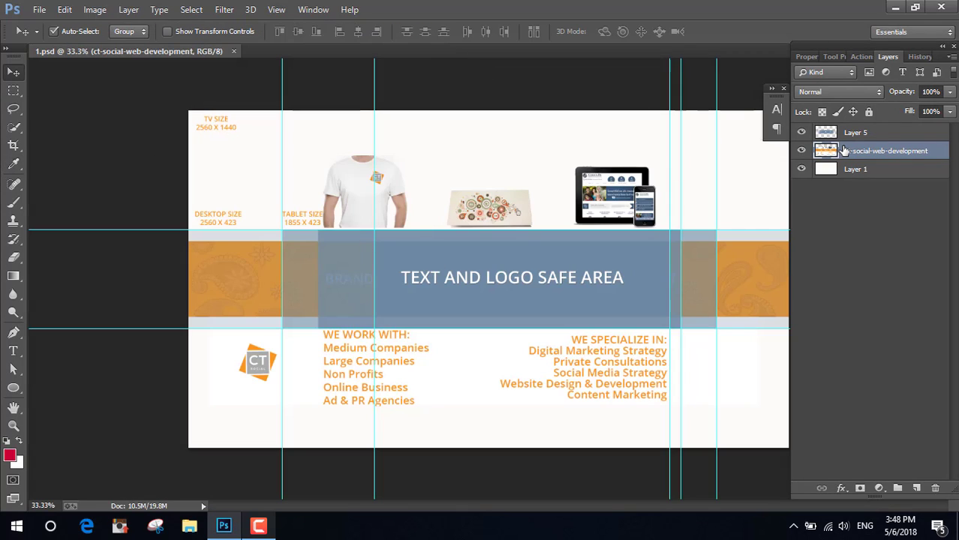
key(Delete)
key(Delete)
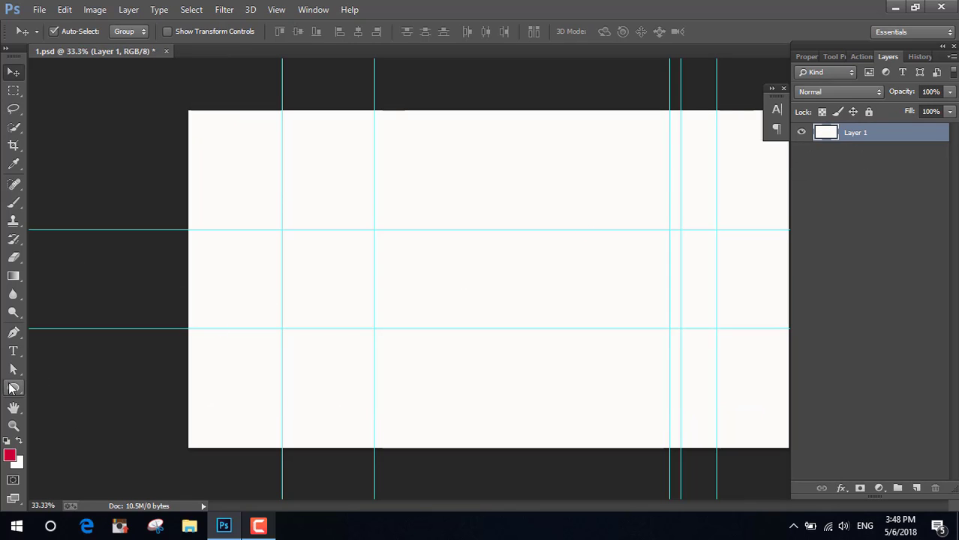
right_click(13, 388)
- Draw a canvas-sized rectangle and fill it with red #c90035
click(90, 386)
mouse_move(172, 105)
mouse_down()
mouse_move(729, 440)
mouse_move(864, 465)
mouse_up()
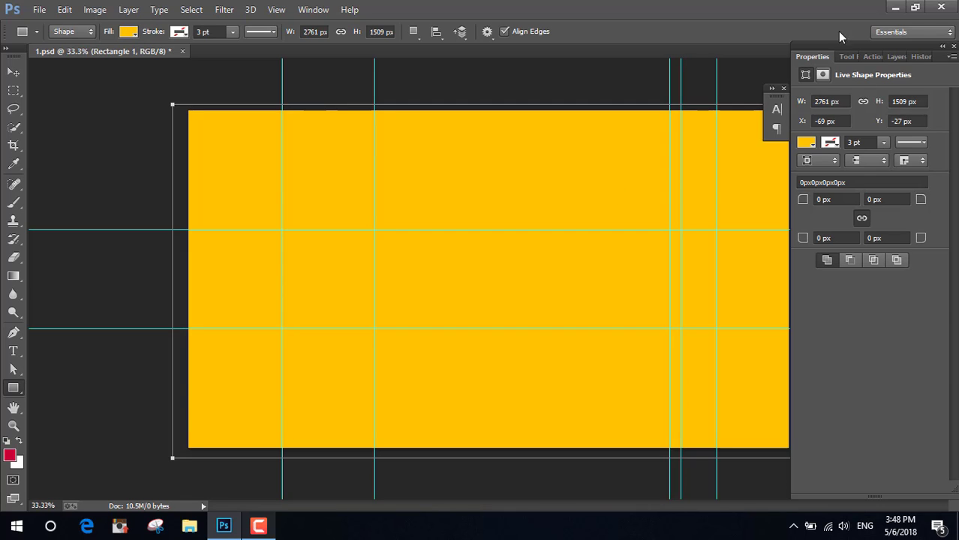
click(893, 58)
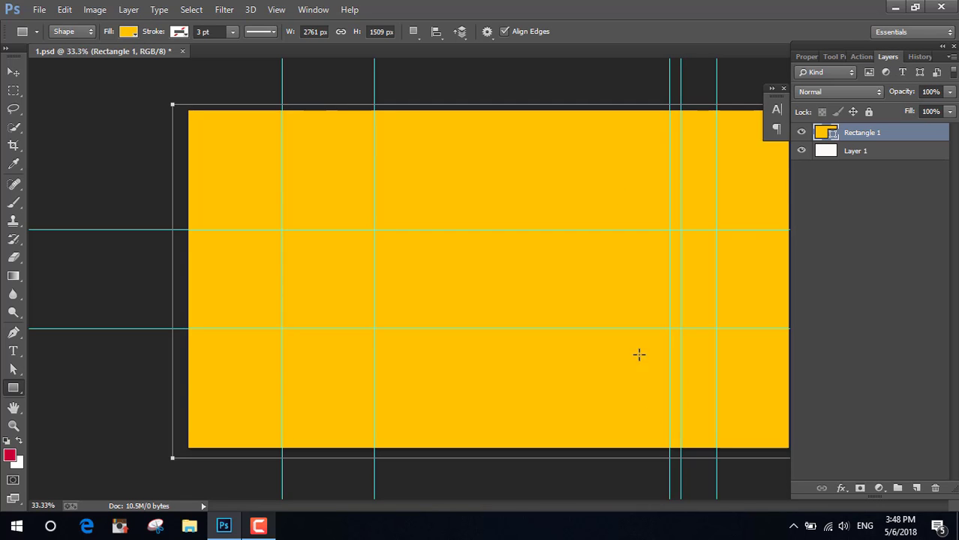
double_click(825, 134)
click(10, 455)
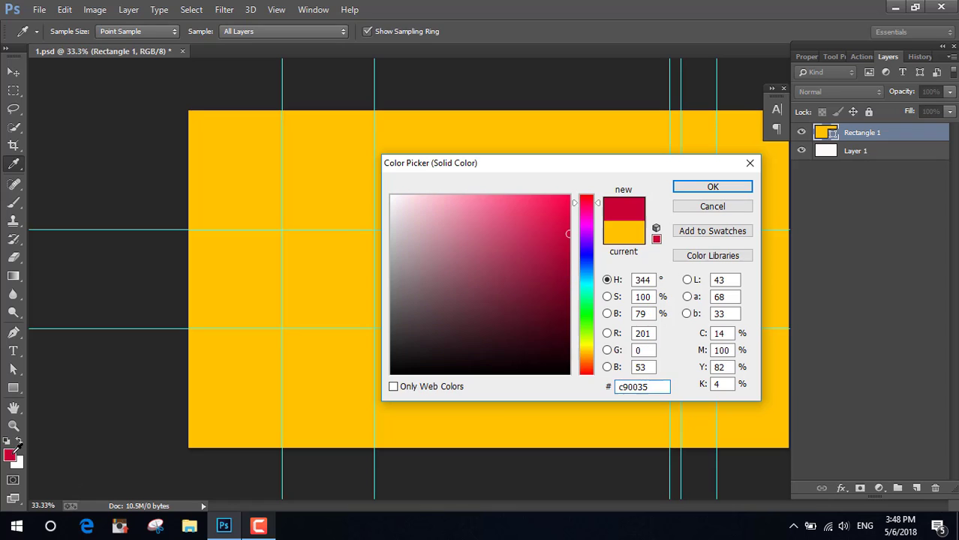
click(689, 189)
- Scroll around the canvas to inspect the red full-canvas rectangle
click(14, 72)
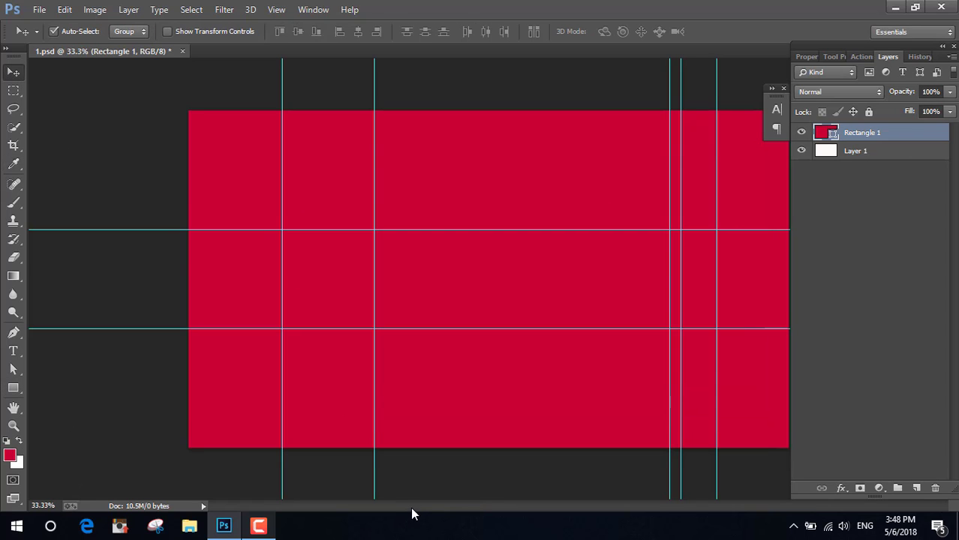
scroll(451, 489, down, 1)
scroll(520, 460, up, 2)
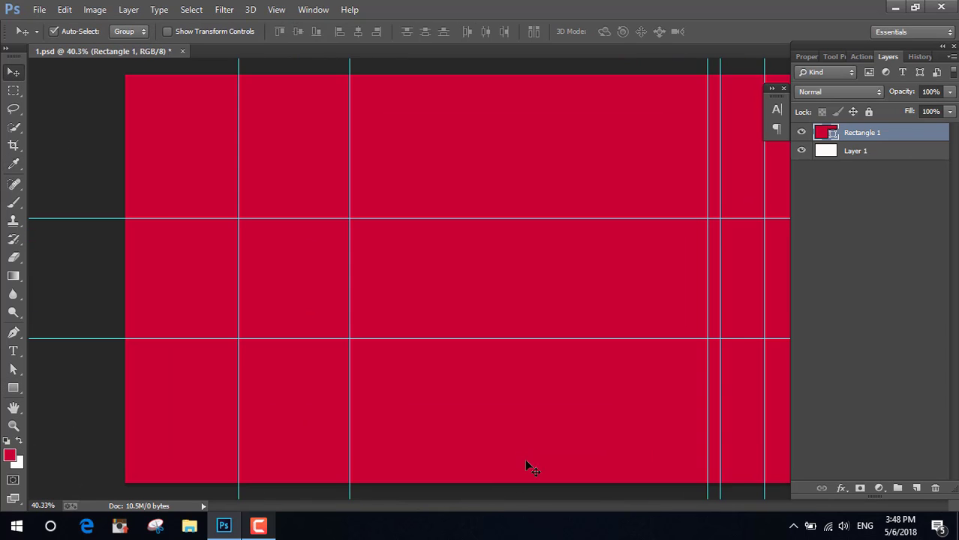
scroll(524, 458, up, 1)
scroll(703, 439, down, 1)
scroll(670, 407, down, 2)
scroll(664, 357, up, 2)
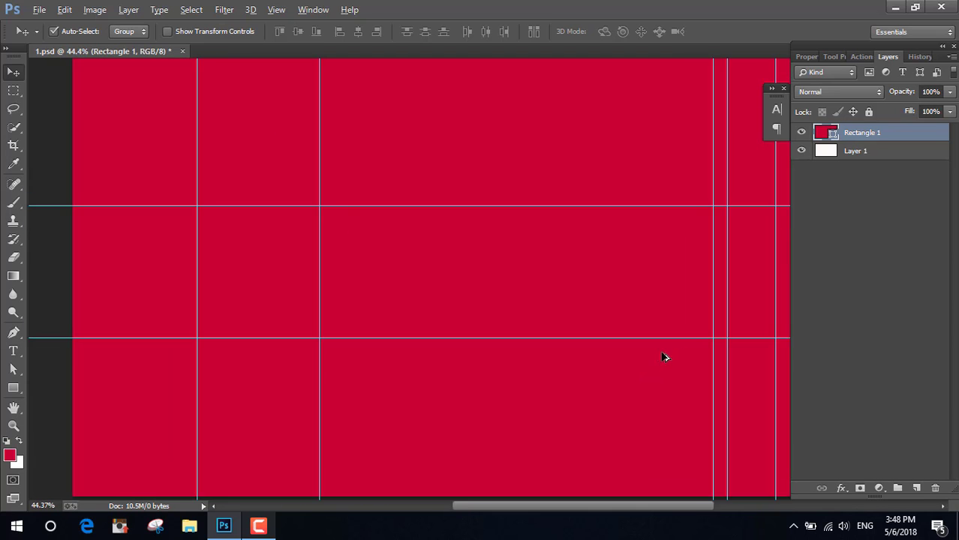
scroll(689, 354, up, 1)
scroll(634, 368, up, 1)
scroll(634, 368, up, 1)
scroll(632, 364, up, 1)
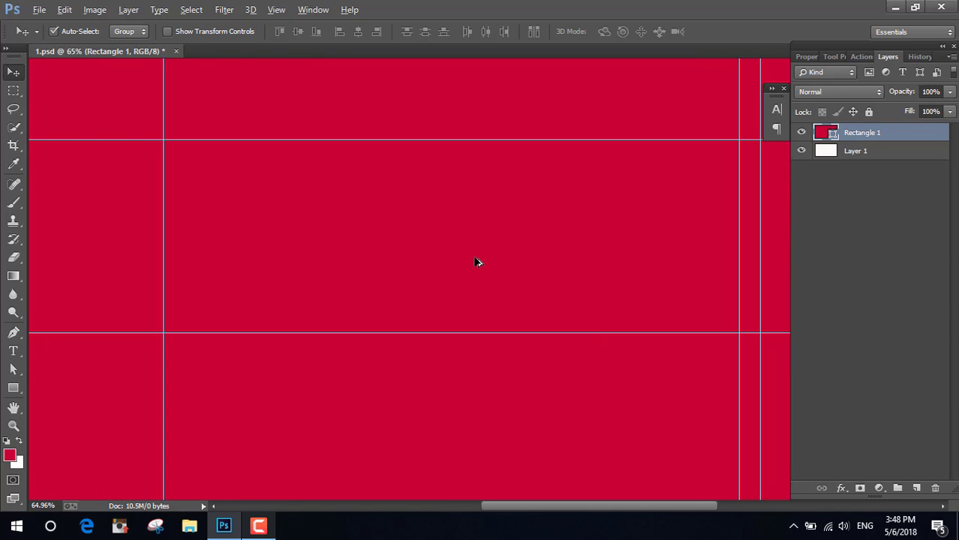
scroll(475, 261, up, 1)
scroll(475, 262, down, 1)
scroll(475, 261, down, 1)
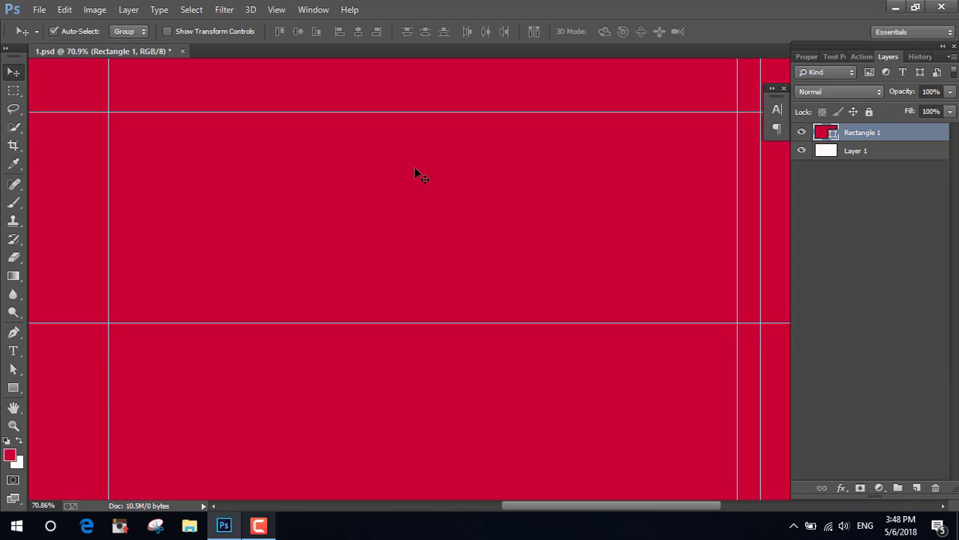
scroll(409, 179, up, 2)
scroll(394, 187, up, 1)
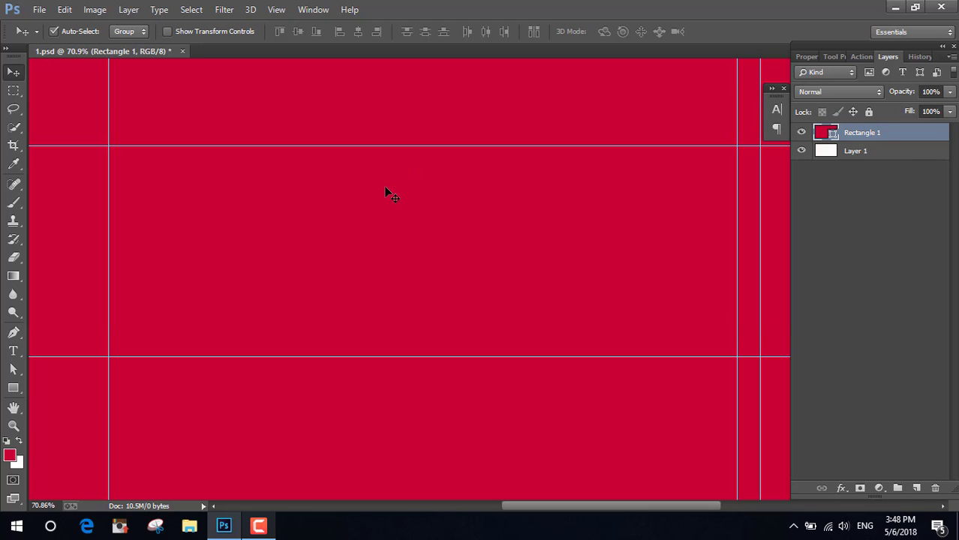
- Draw a first circle of about 662 px with the Ellipse tool
right_click(14, 388)
click(56, 413)
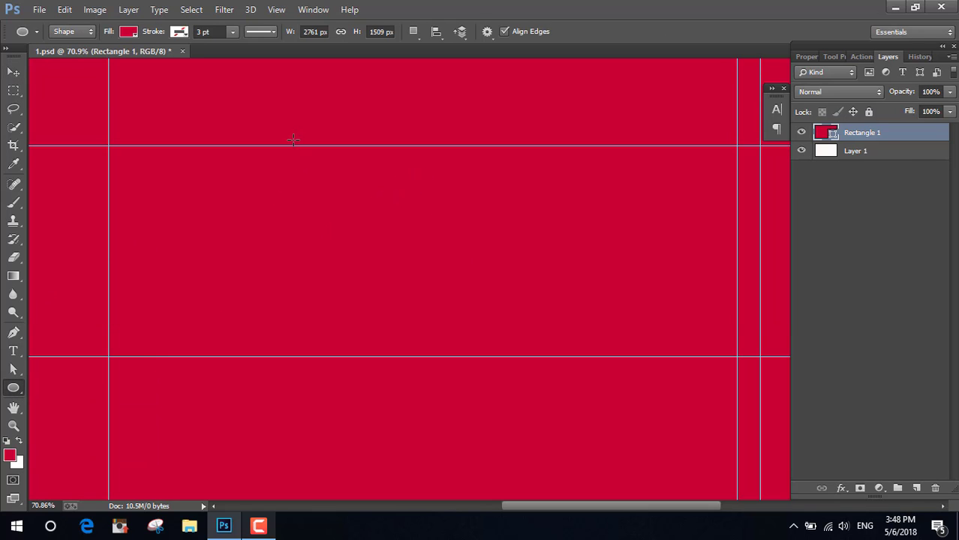
mouse_move(288, 135)
mouse_down()
mouse_move(614, 465)
mouse_move(560, 429)
mouse_up()
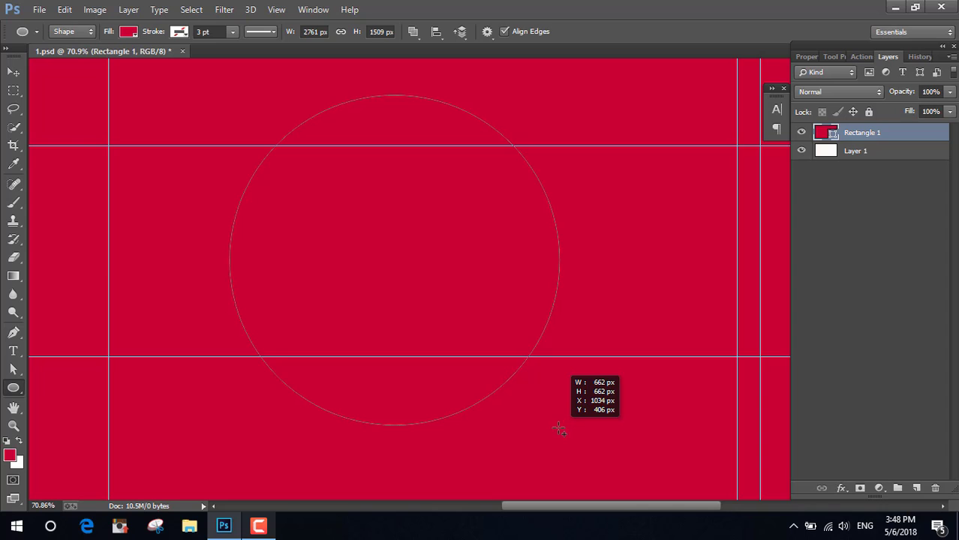
drag(559, 430, 552, 410)
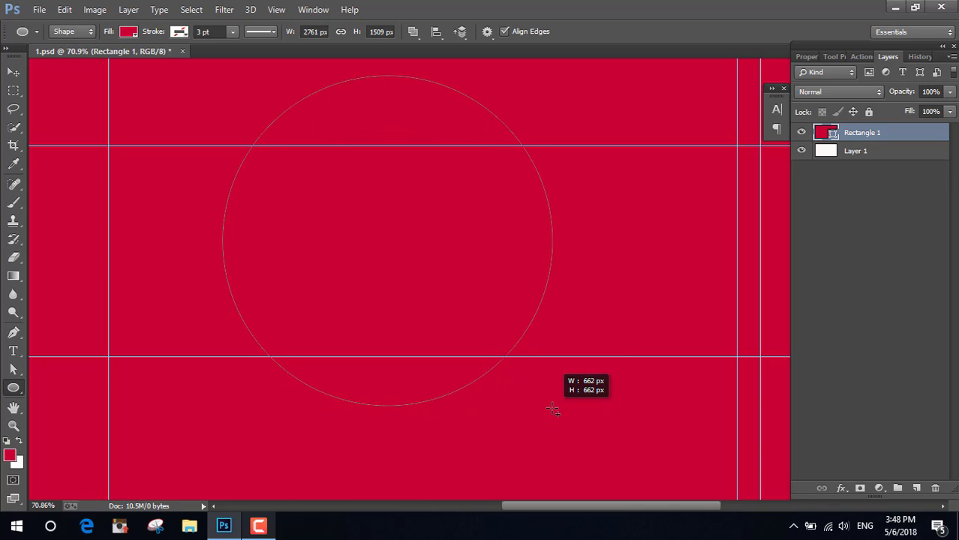
drag(552, 410, 553, 411)
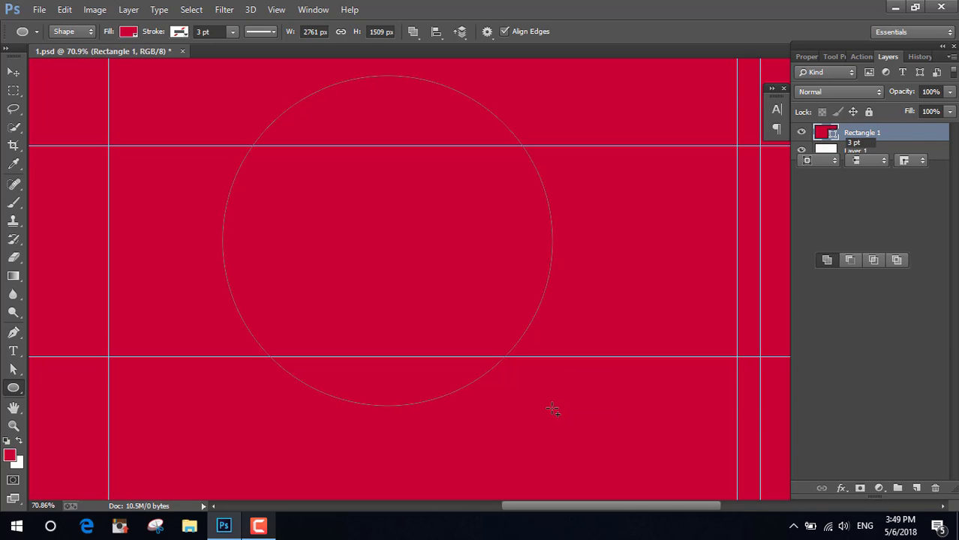
- On a new layer, draw a 724 px circle near the top centre and nudge it up
click(888, 57)
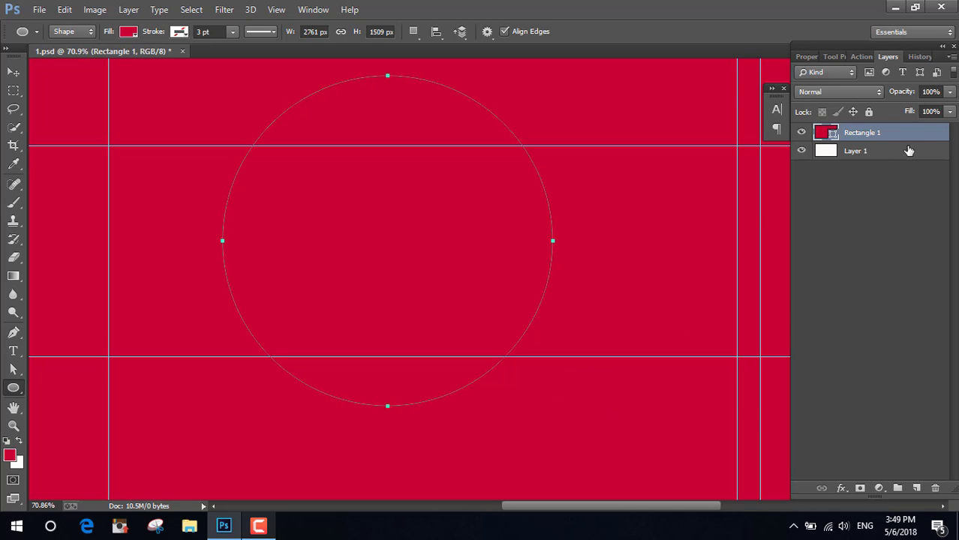
click(916, 488)
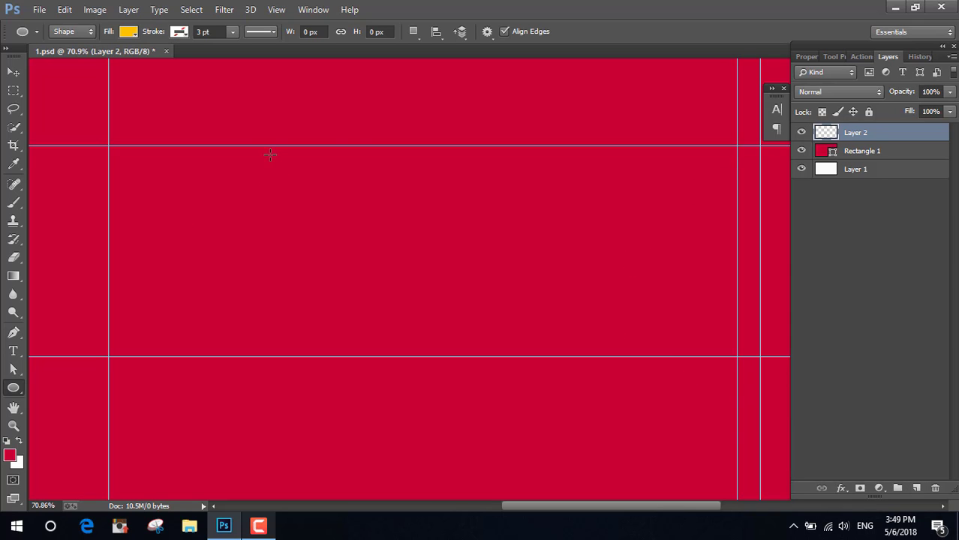
drag(262, 127, 567, 428)
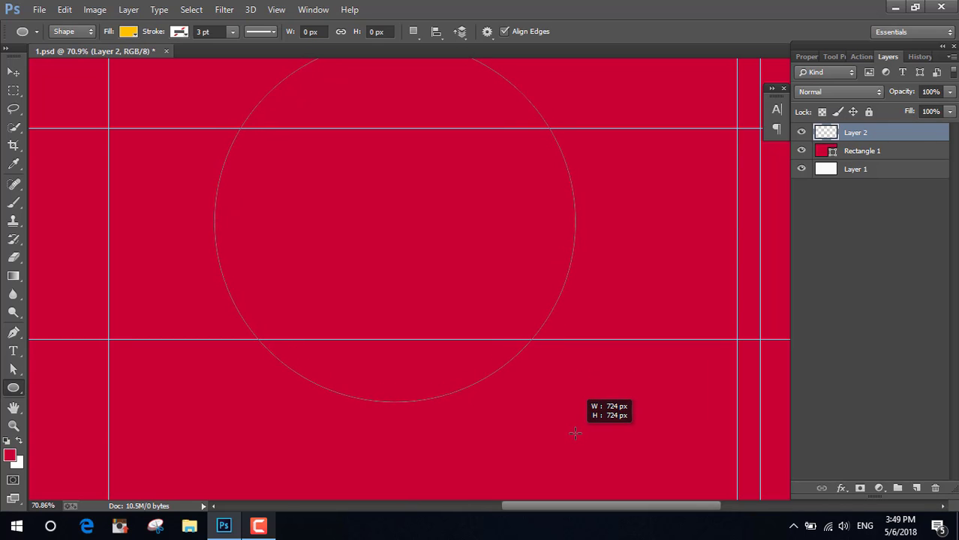
drag(567, 427, 570, 434)
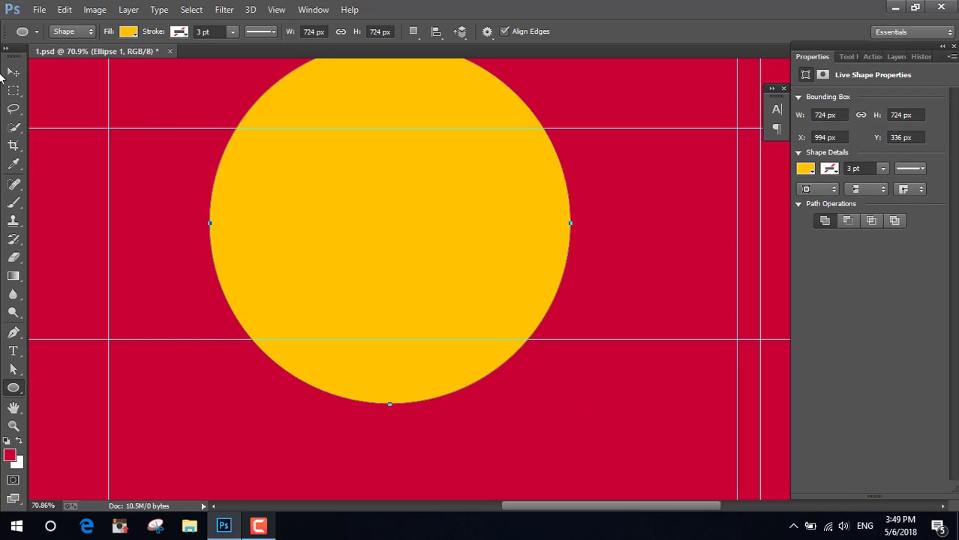
click(13, 72)
drag(398, 238, 392, 231)
click(891, 62)
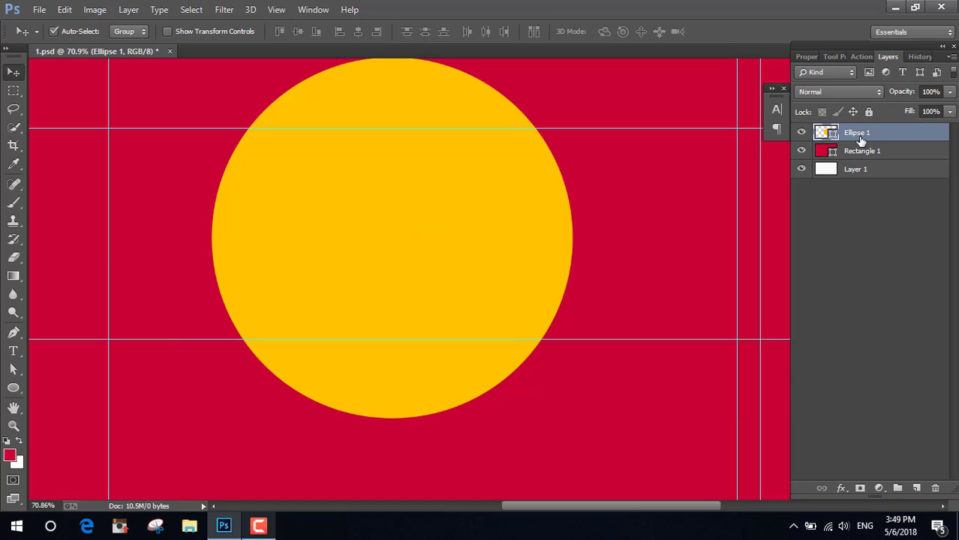
- Recolour the Ellipse 1 fill to dark magenta #93073e
double_click(826, 134)
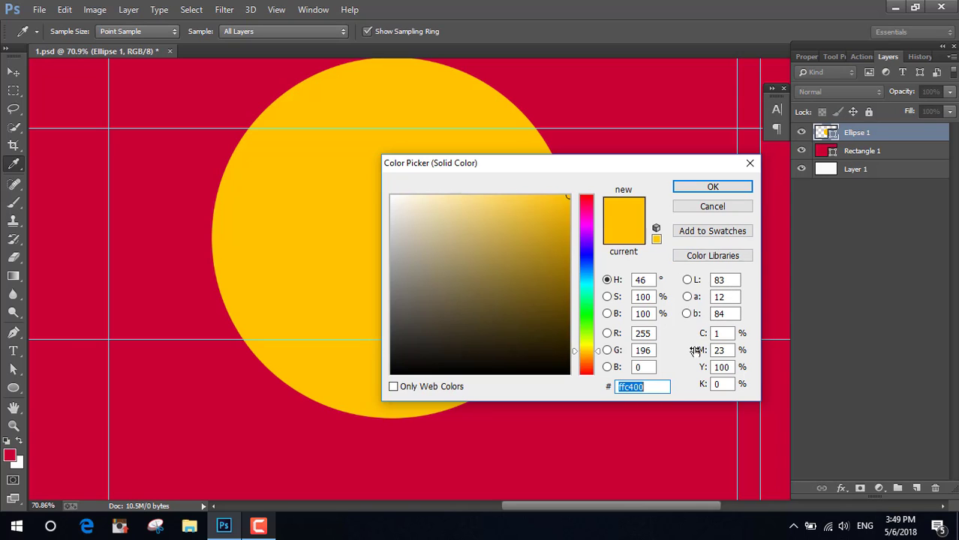
text(9)
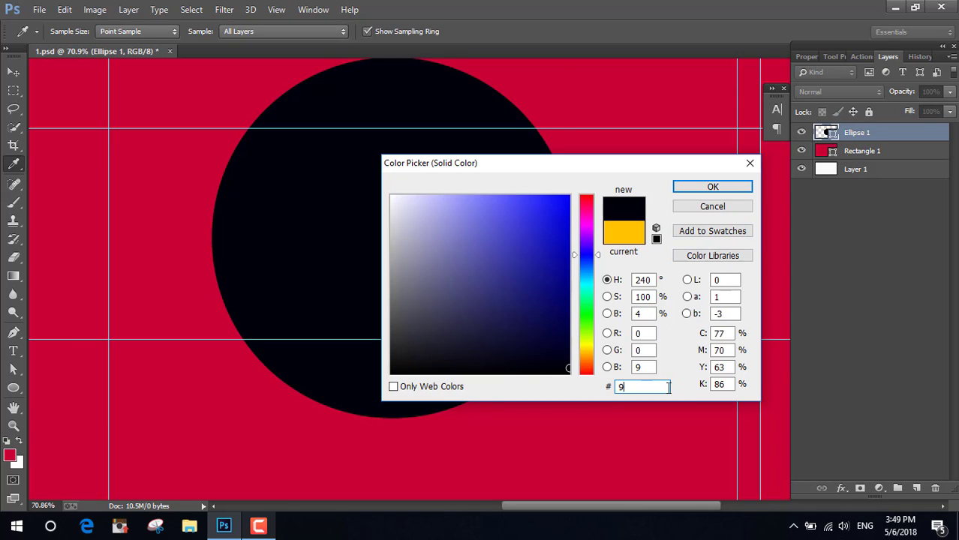
text(3)
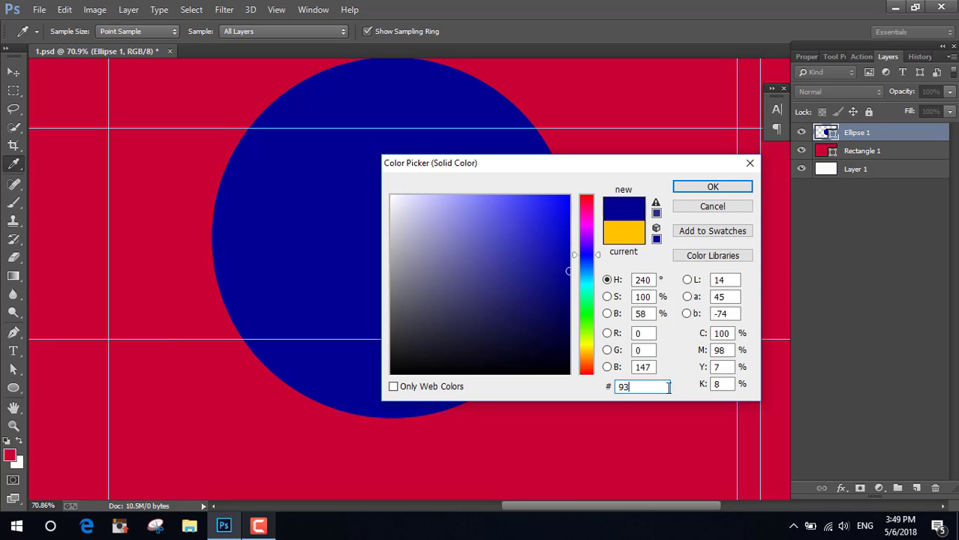
text(03)
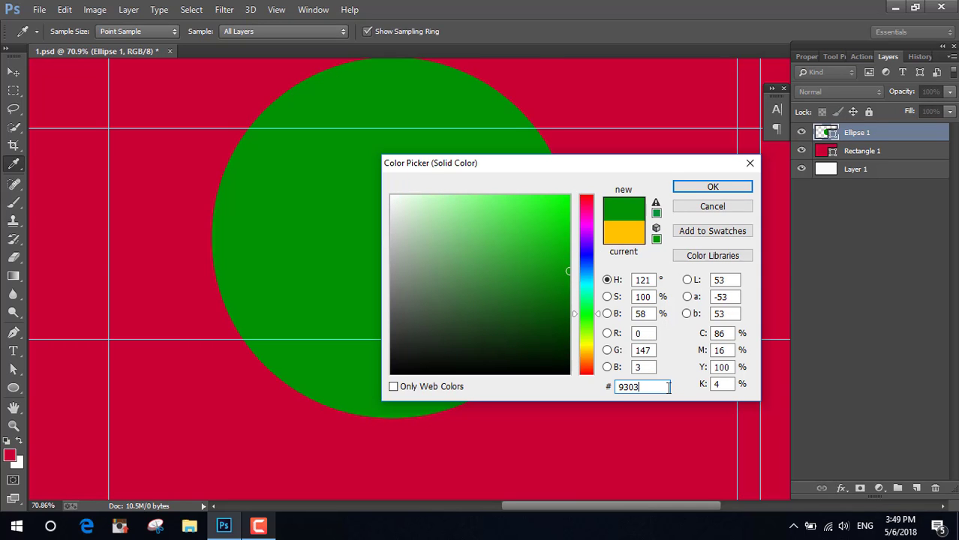
text(3)
key(BackSpace)
text(e)
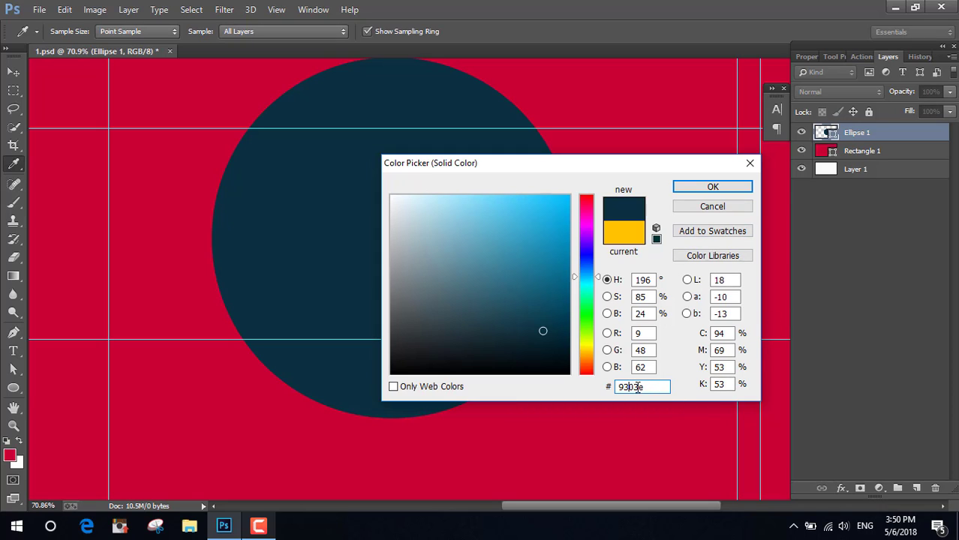
text(7)
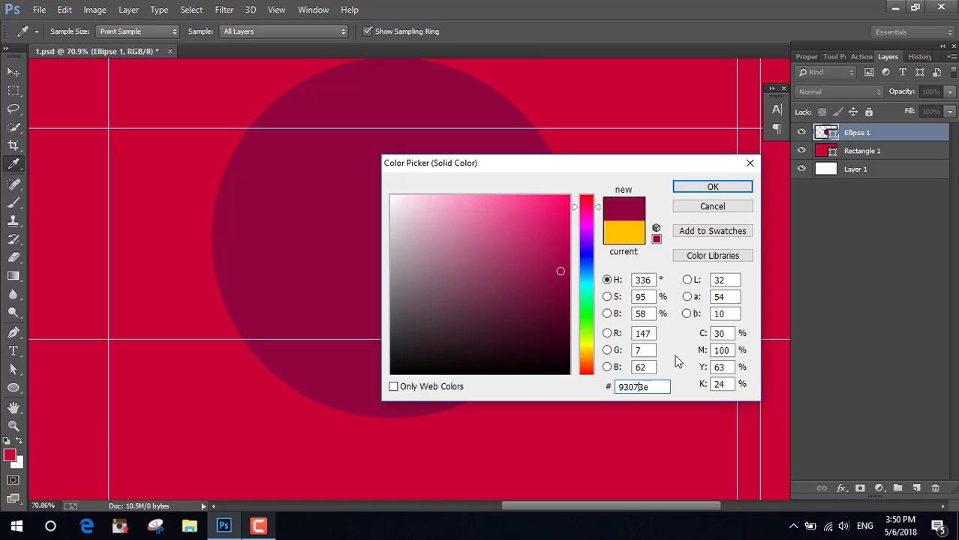
click(713, 187)
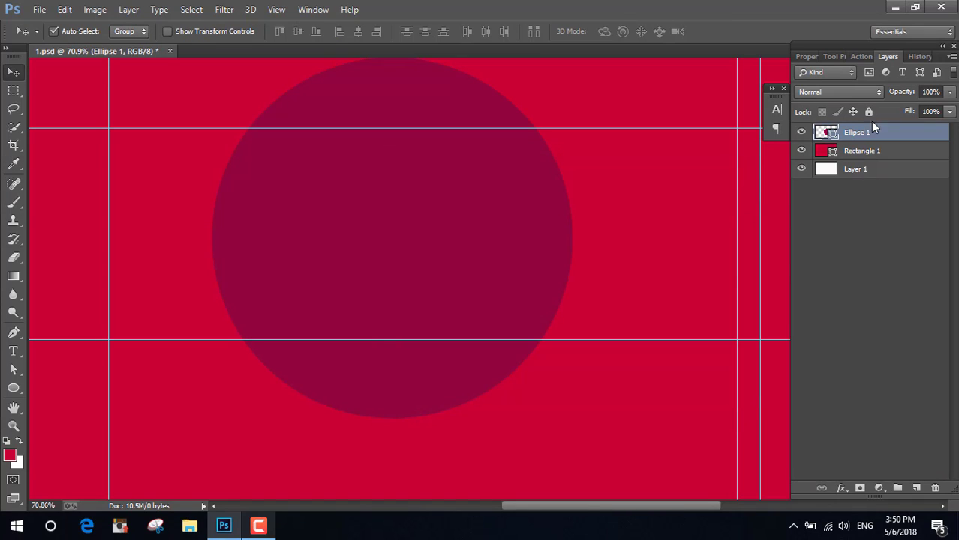
- Lower Ellipse 1 to 40% opacity and deselect its layer
click(928, 92)
text(40)
key(Return)
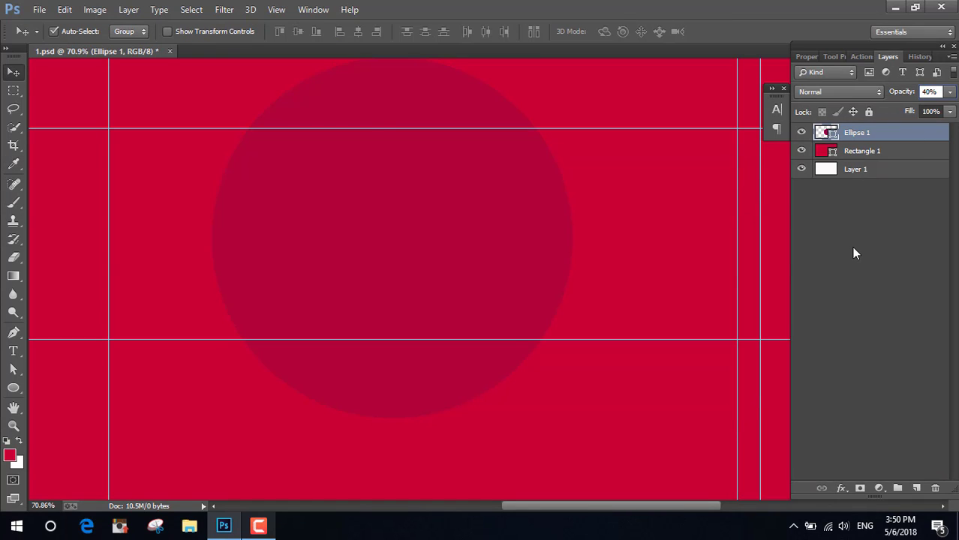
click(853, 248)
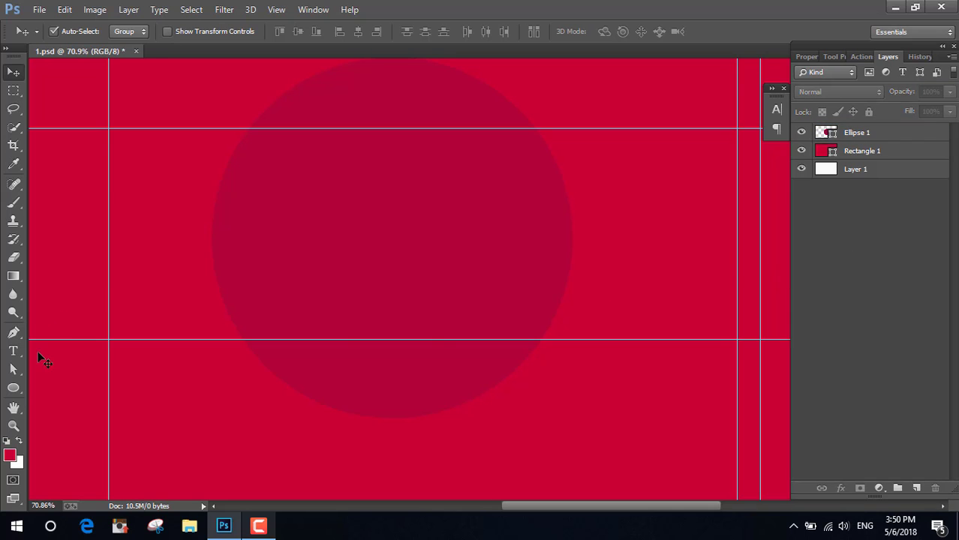
- Draw a 292 px yellow circle inside the upper part of the large circle
drag(13, 388, 75, 412)
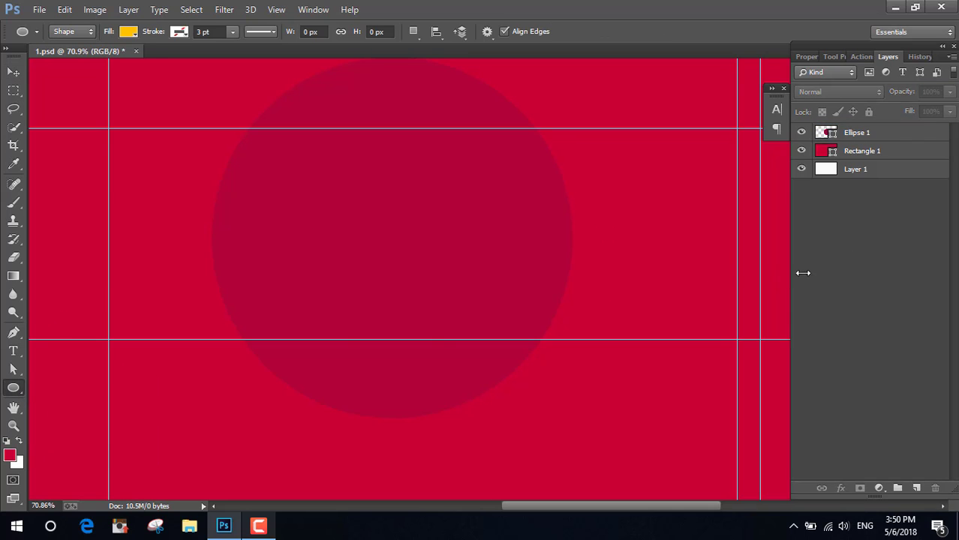
click(918, 488)
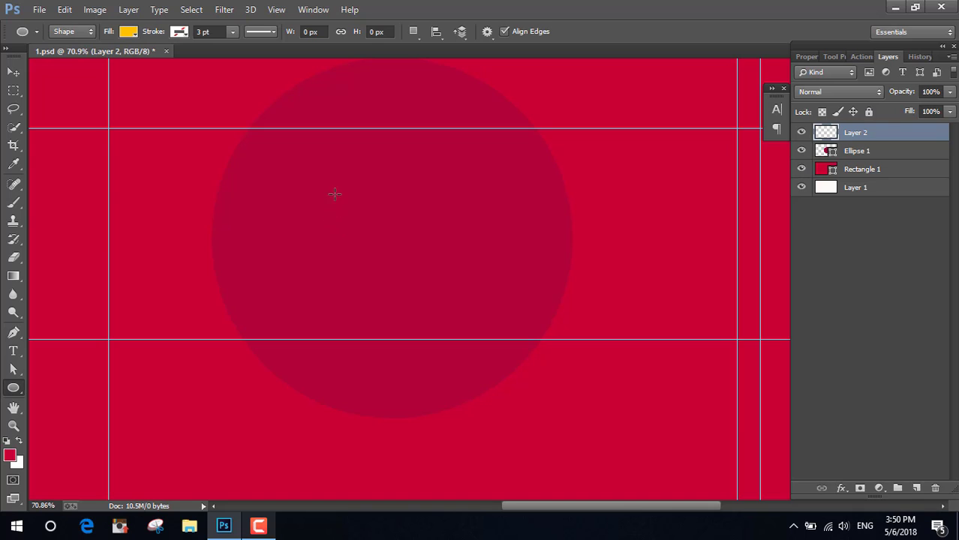
mouse_move(333, 170)
mouse_down()
mouse_move(503, 341)
mouse_move(468, 316)
mouse_move(446, 278)
mouse_move(454, 284)
mouse_up()
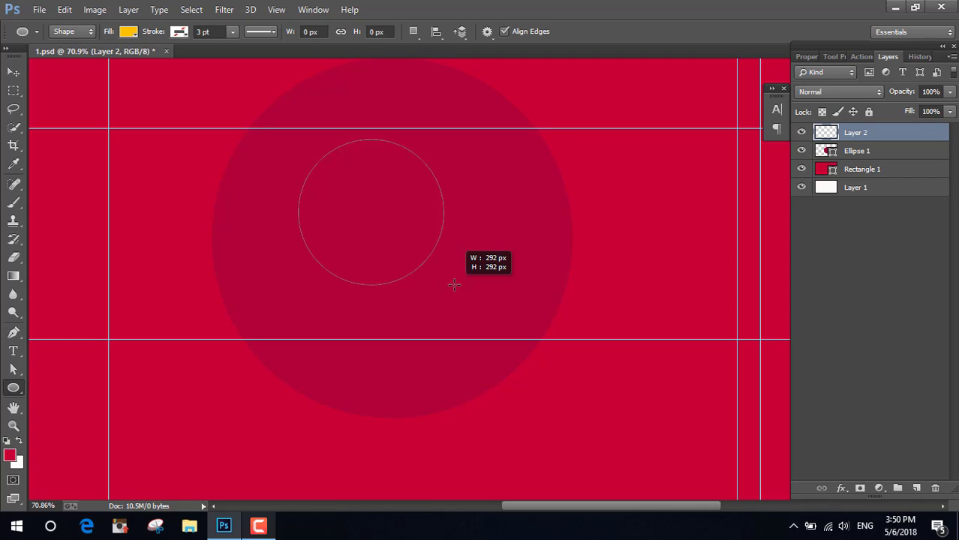
drag(454, 284, 454, 285)
- Position the yellow circle with the Move tool and arrow keys, then duplicate Ellipse 2
click(15, 72)
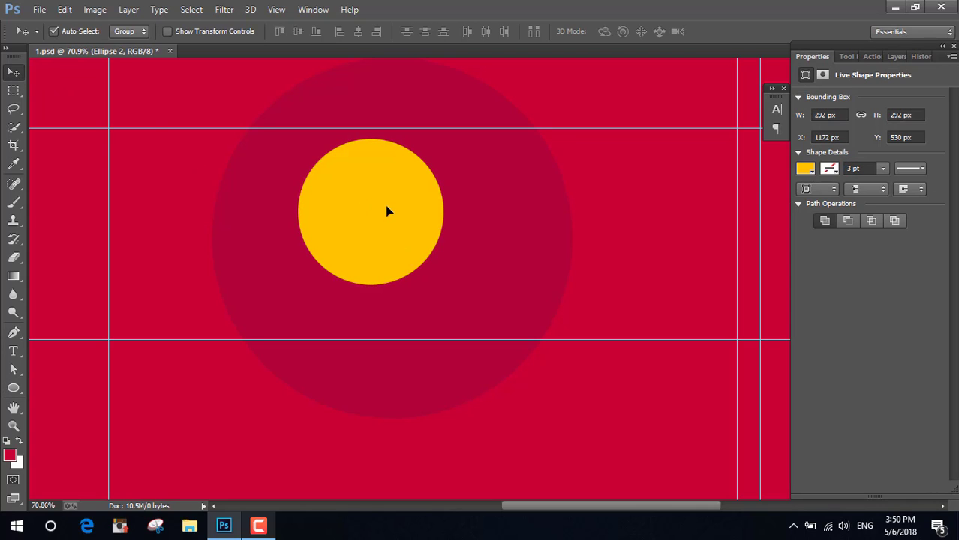
drag(387, 212, 404, 203)
key(Down)
key(Down)
key(Down)
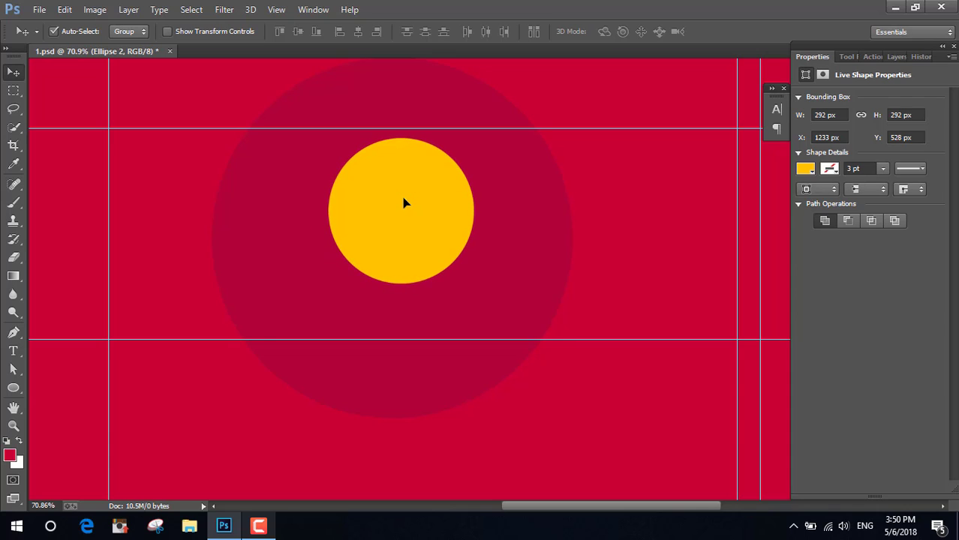
key(Down)
key(Down)
key(Down)
key(Down)
key(Down)
key(Down)
key(Down)
key(Down)
key(Down)
key(Down)
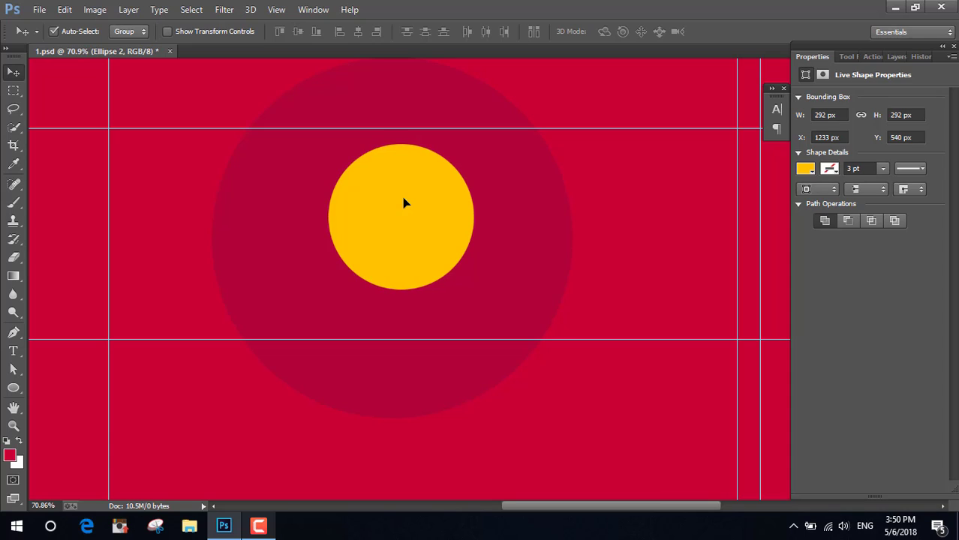
key(Up)
key(Up)
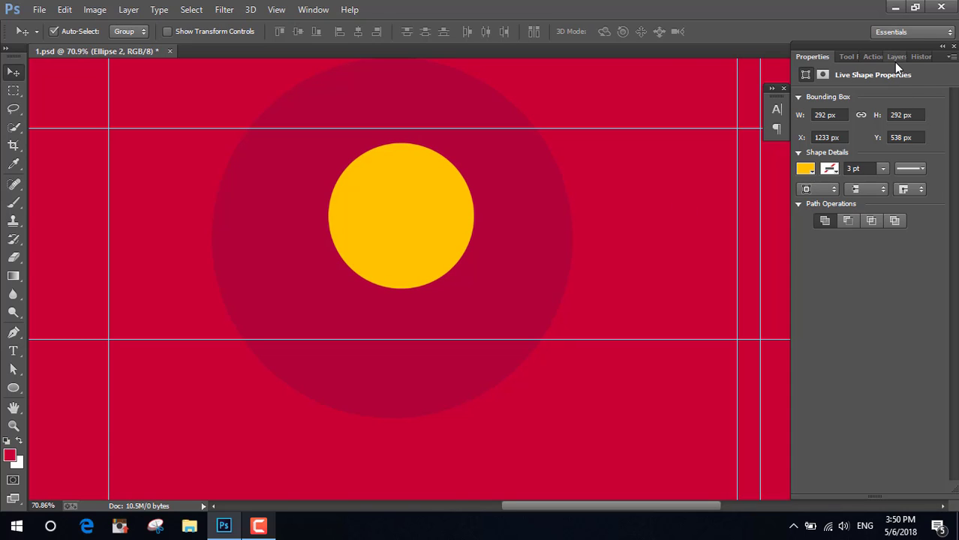
click(895, 57)
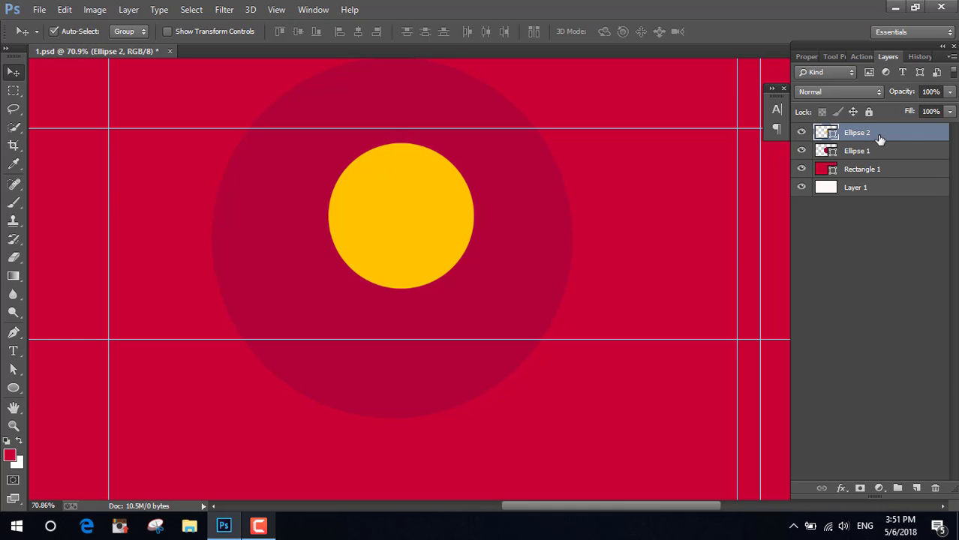
drag(876, 141, 917, 489)
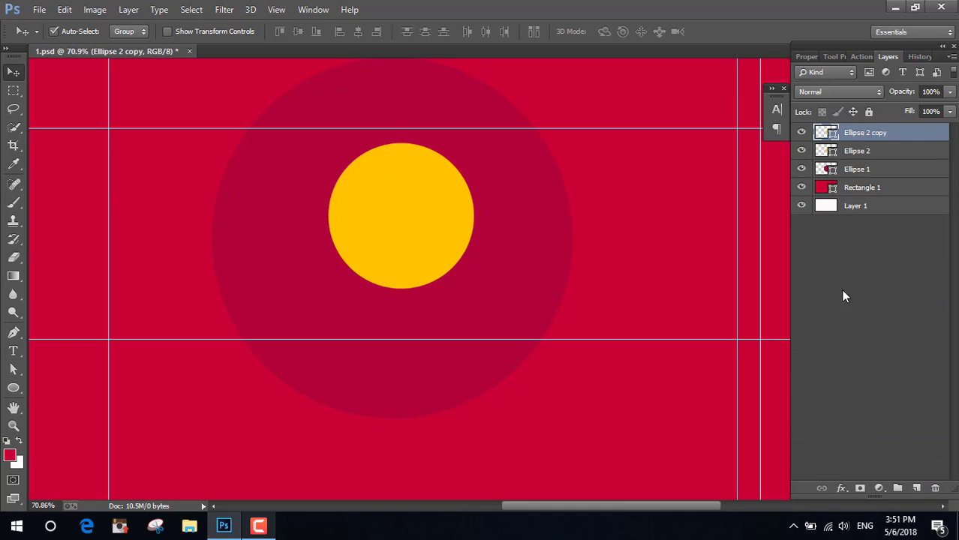
- Fill Ellipse 2 copy with #f5f5f5 and move it below Ellipse 2
double_click(822, 134)
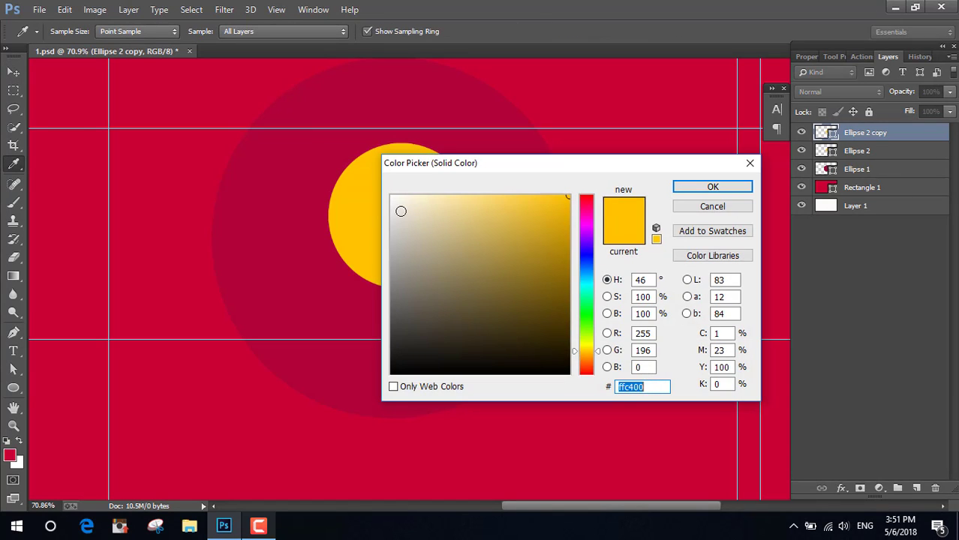
text(e9e9e9)
drag(651, 387, 614, 389)
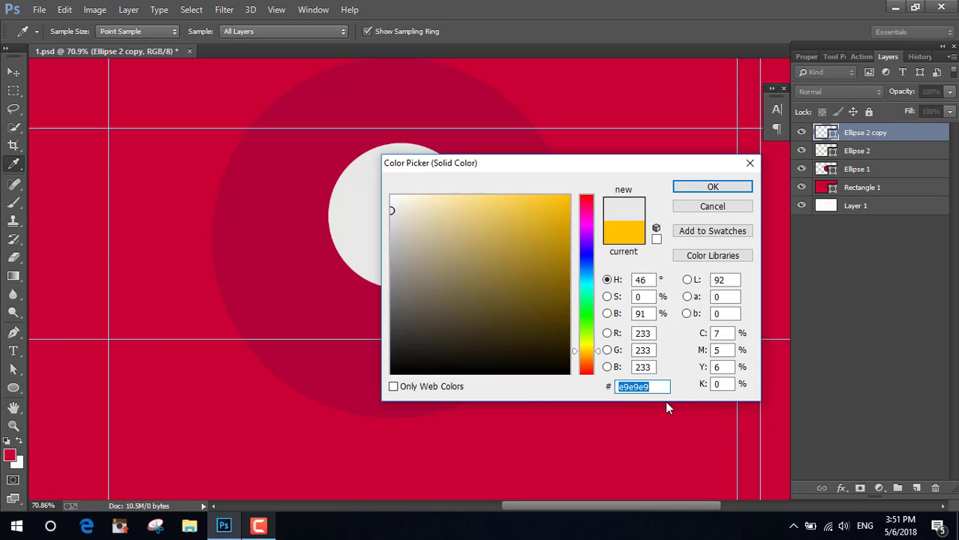
text(f5f5f)
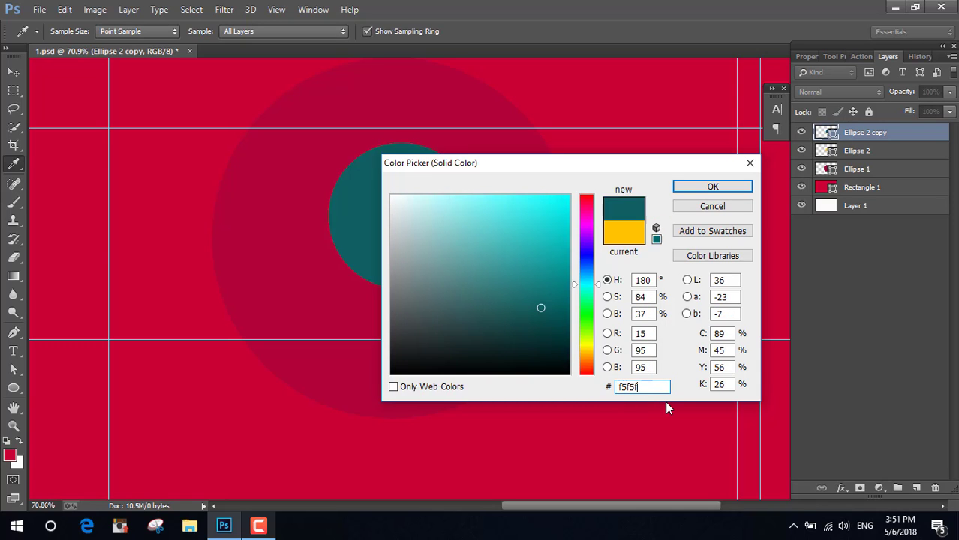
text(5)
click(705, 188)
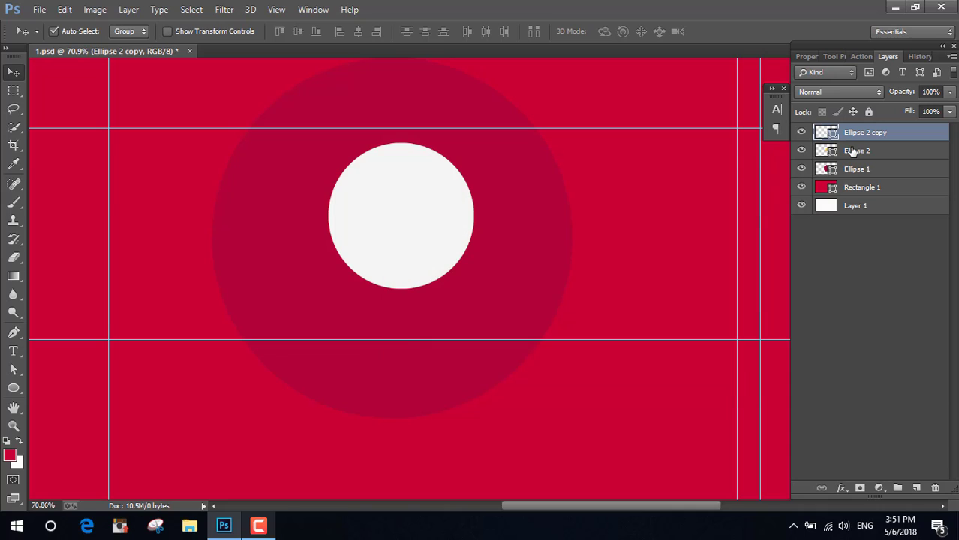
drag(850, 135, 849, 159)
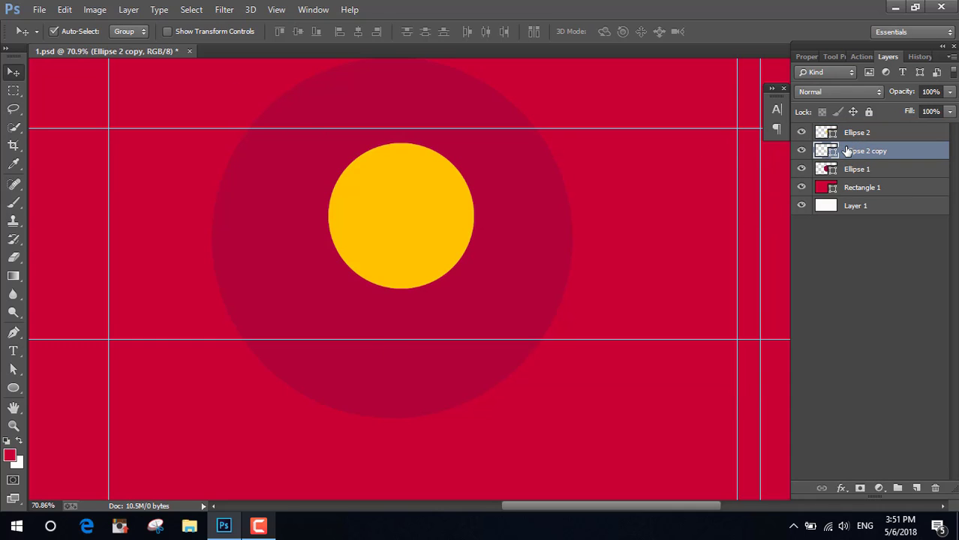
- Scale the white circle to 105% to form a ring around the yellow one
key(ctrl+t)
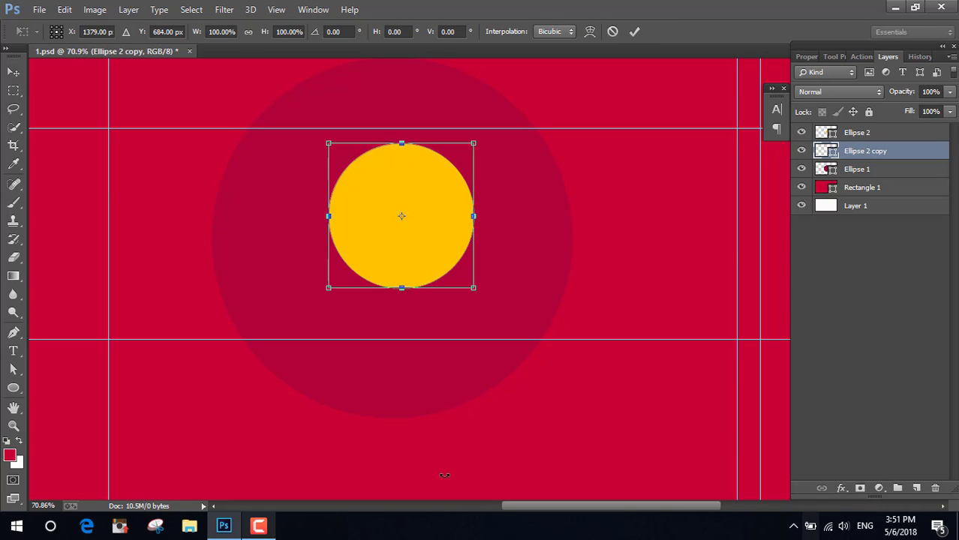
click(220, 31)
key(Up)
key(Up)
key(Up)
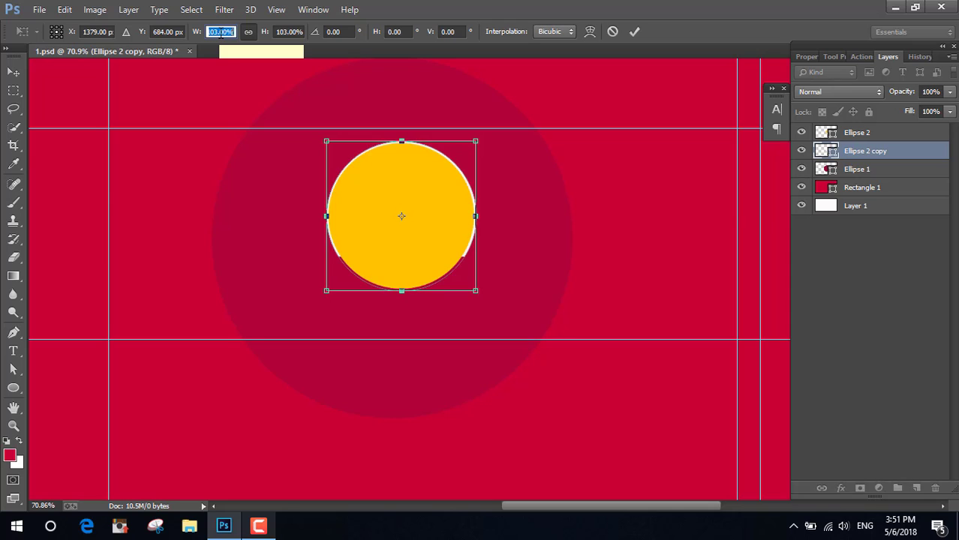
key(Up)
key(Up)
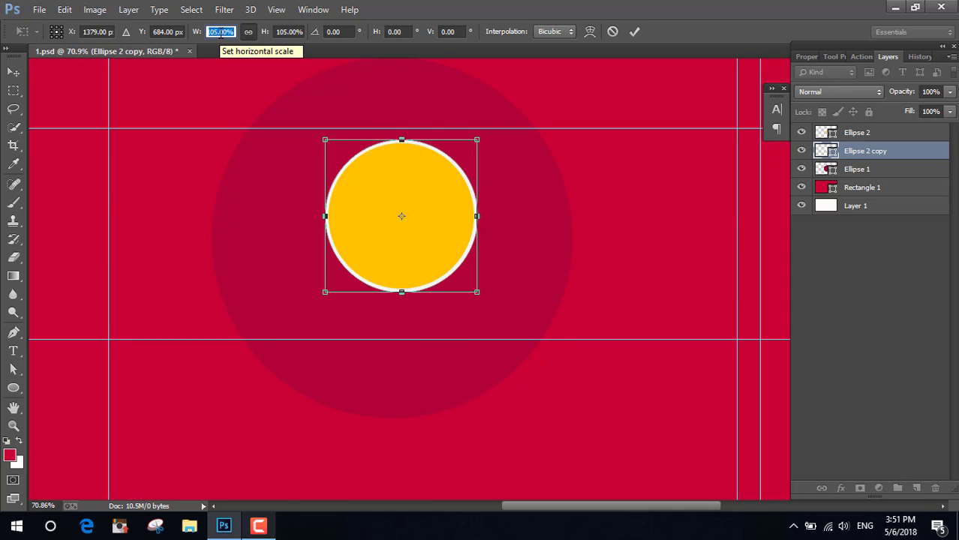
click(634, 31)
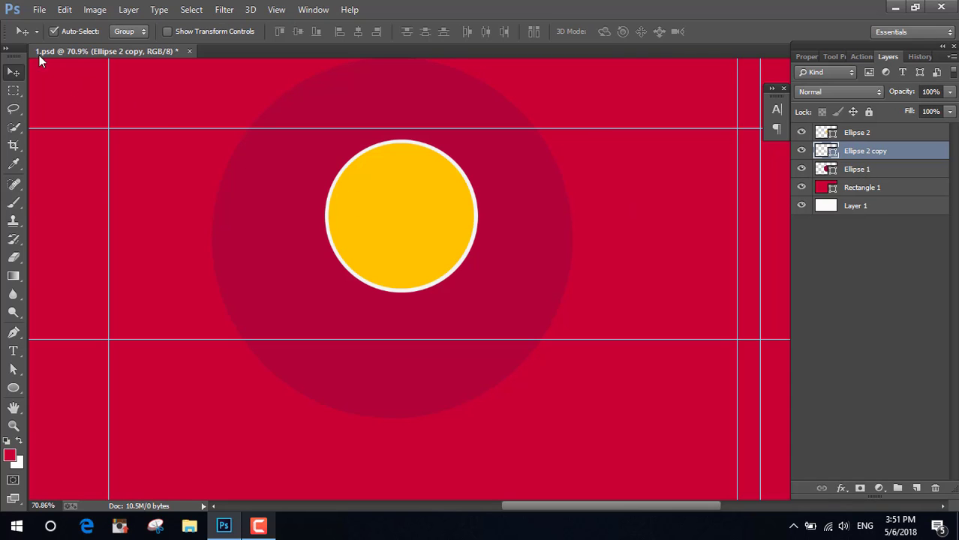
- Open the portrait photo 1.jpg and dock it as its own tab
click(39, 9)
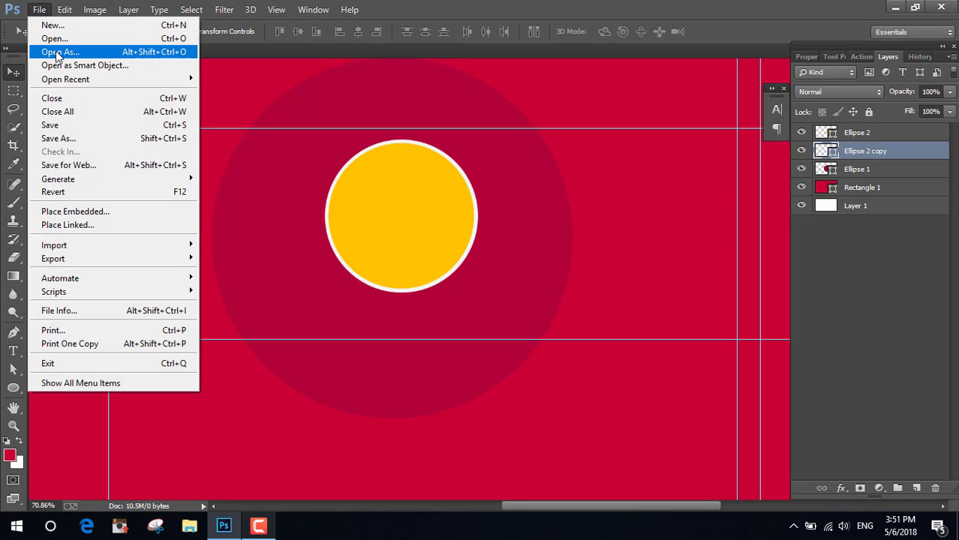
click(60, 39)
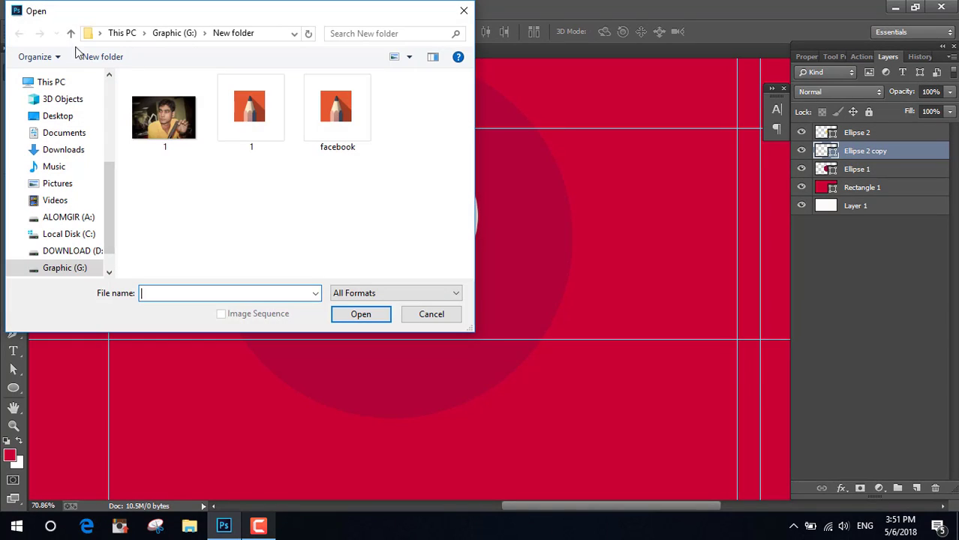
click(164, 117)
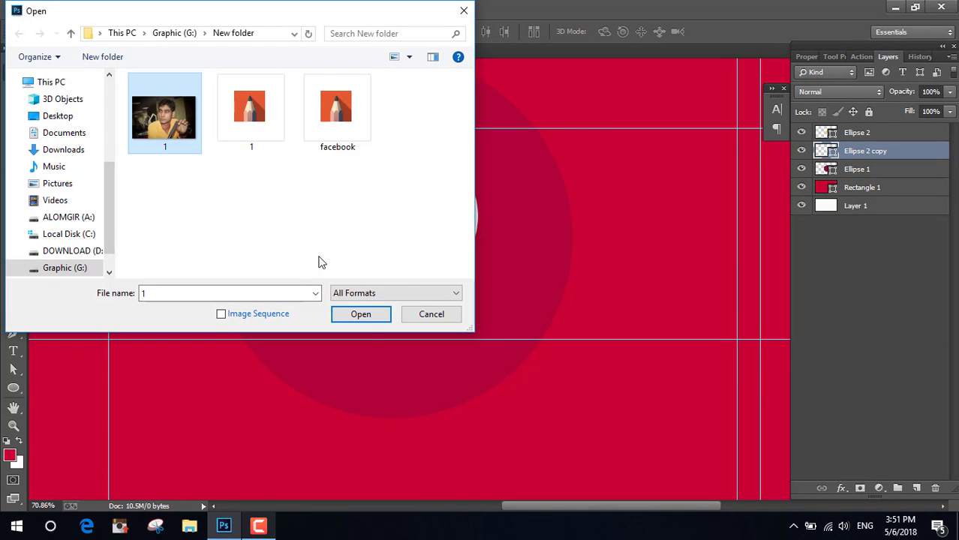
click(363, 317)
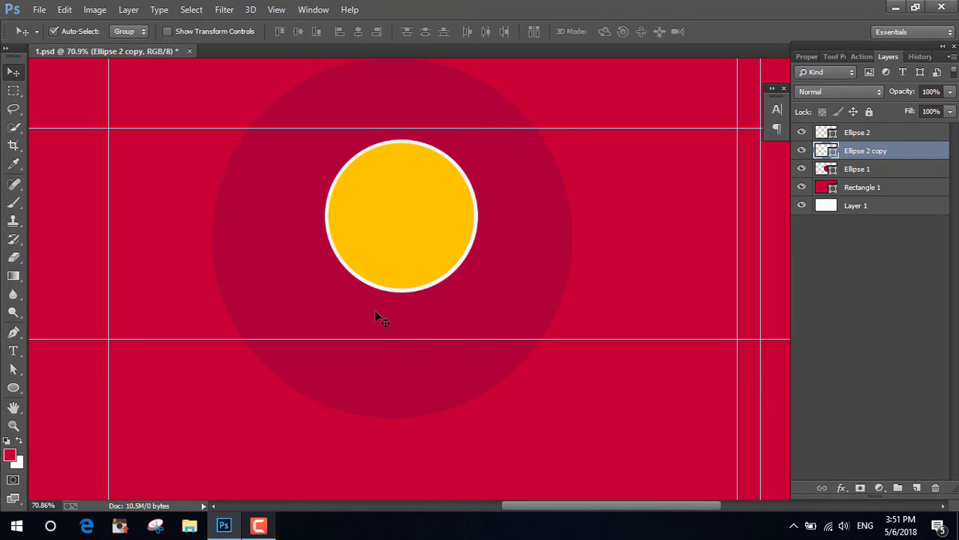
drag(375, 62, 396, 50)
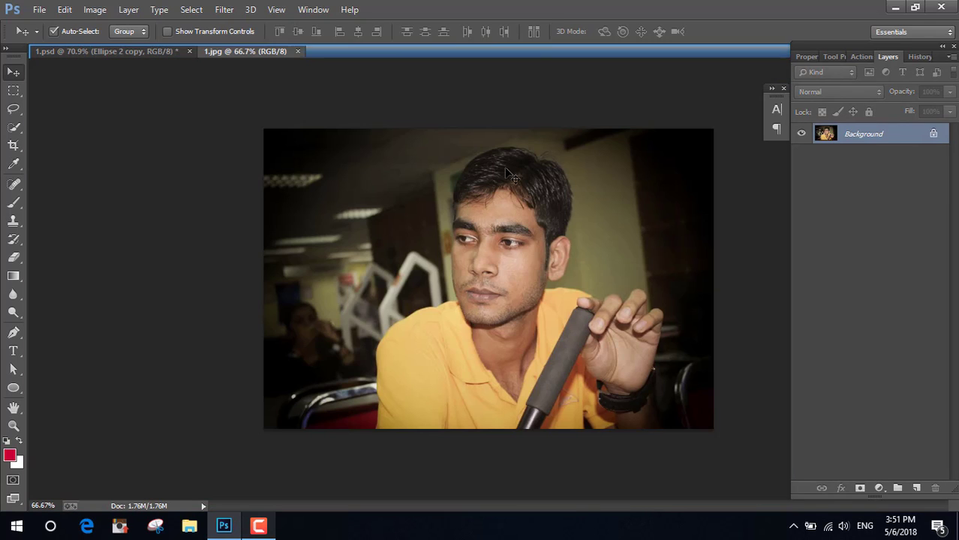
- Bring the portrait into 1.psd as Layer 2, stacked above Ellipse 2
click(933, 134)
mouse_move(536, 256)
mouse_down()
mouse_move(111, 78)
mouse_move(620, 240)
mouse_up()
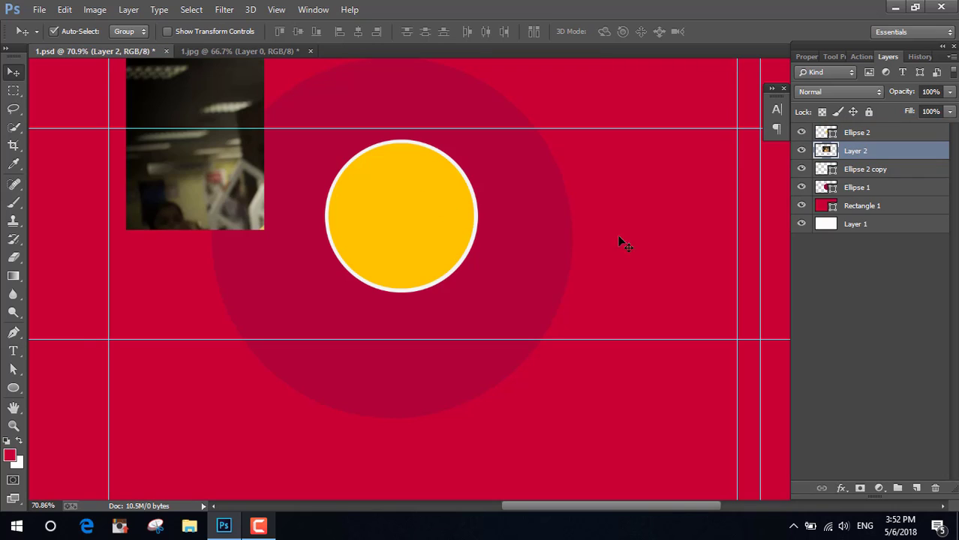
drag(848, 154, 848, 133)
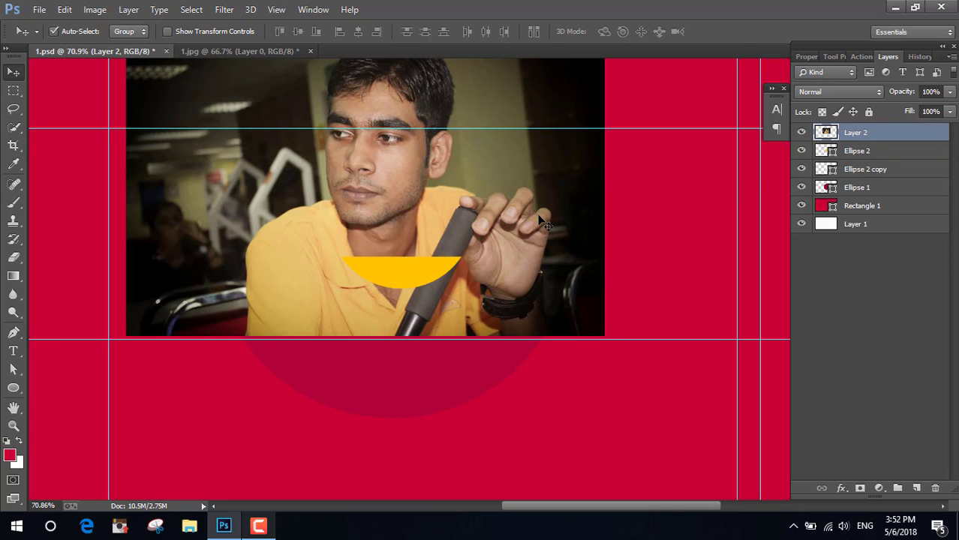
- Free-transform the photo smaller and move it toward the yellow circle
scroll(547, 228, down, 2)
scroll(546, 227, down, 1)
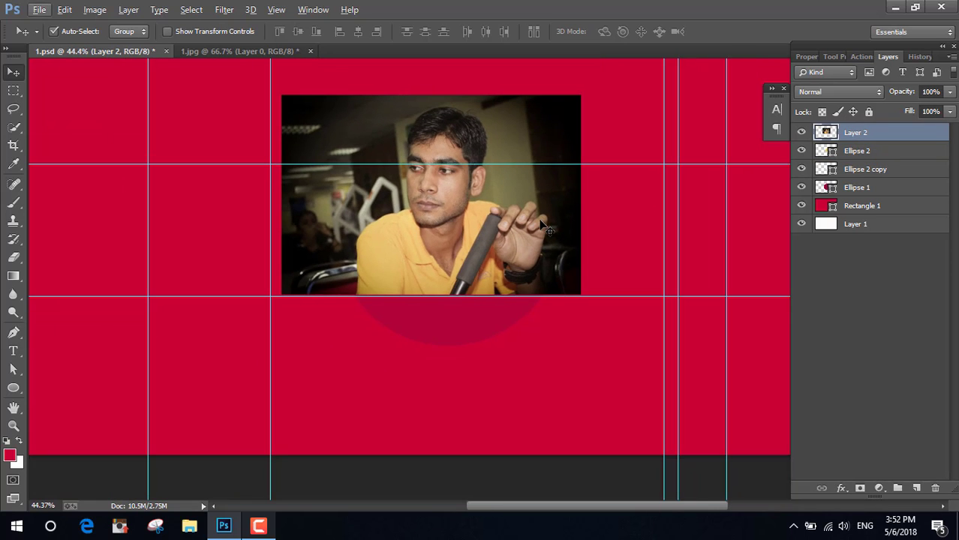
drag(515, 204, 527, 225)
key(ctrl+t)
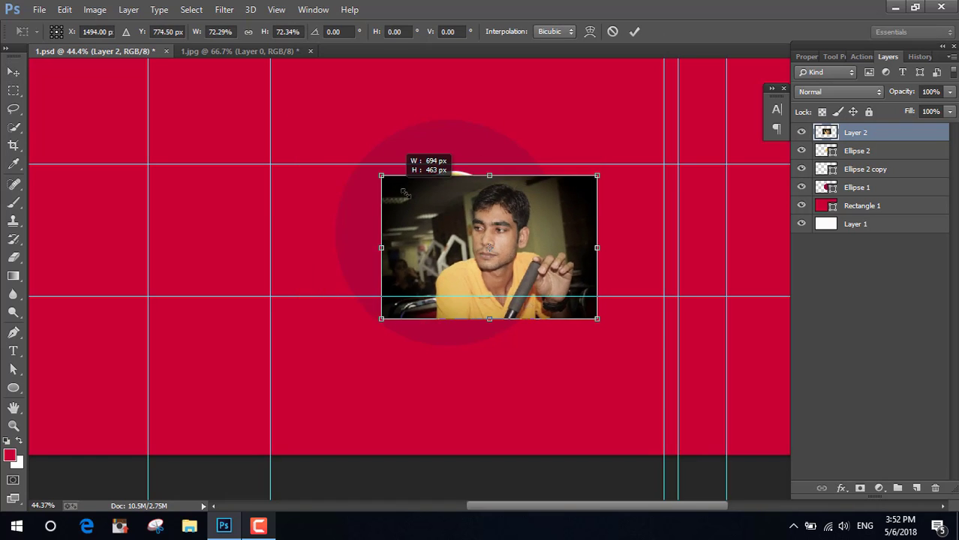
drag(300, 121, 413, 202)
drag(505, 234, 459, 199)
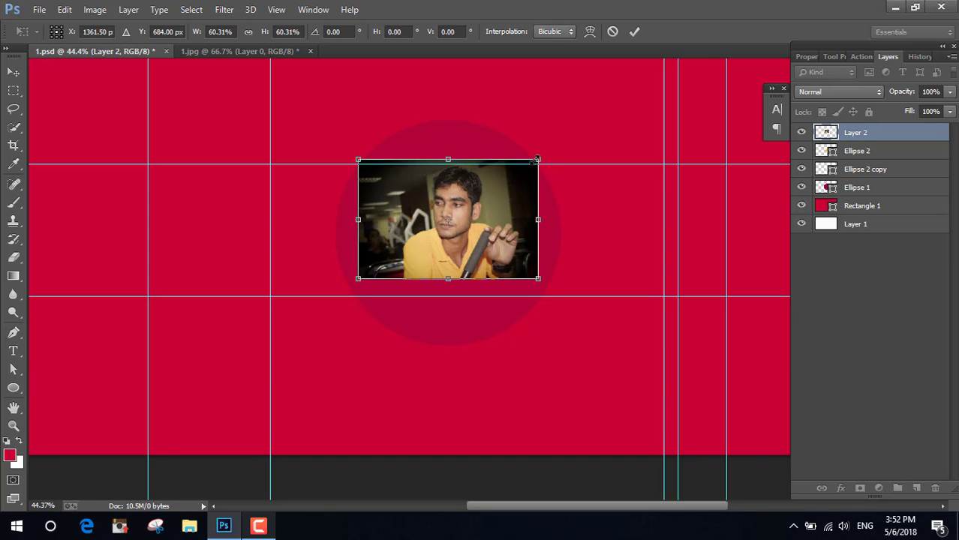
drag(538, 159, 534, 162)
- Refine the photo to about 47% size, centred over the yellow circle
scroll(488, 237, up, 1)
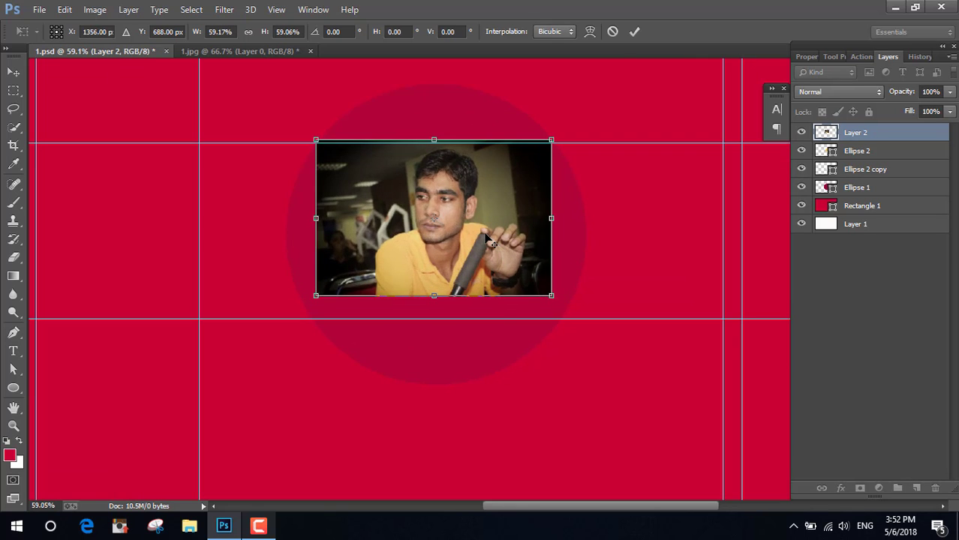
scroll(480, 233, up, 2)
scroll(478, 232, up, 1)
scroll(465, 234, up, 1)
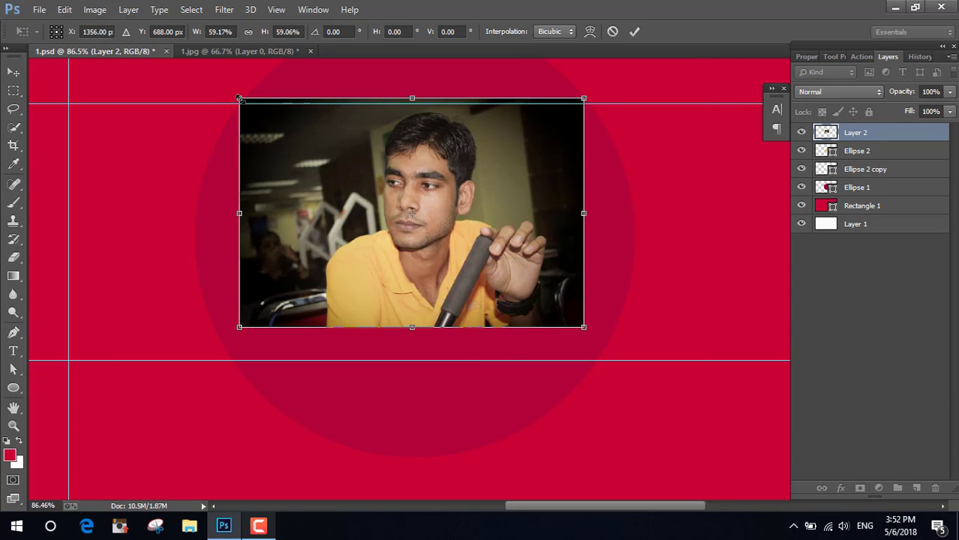
mouse_move(239, 98)
mouse_down()
mouse_move(284, 117)
mouse_move(267, 105)
mouse_up()
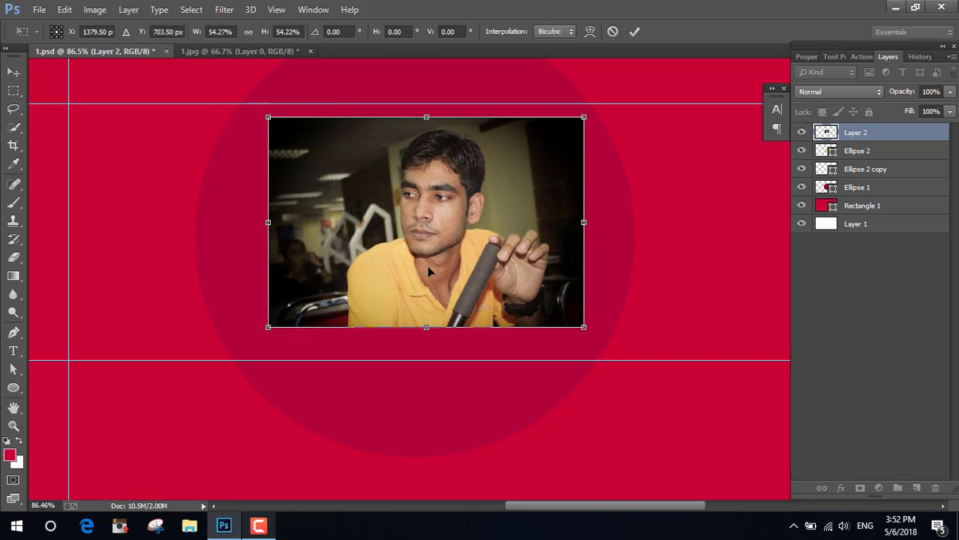
drag(430, 272, 425, 252)
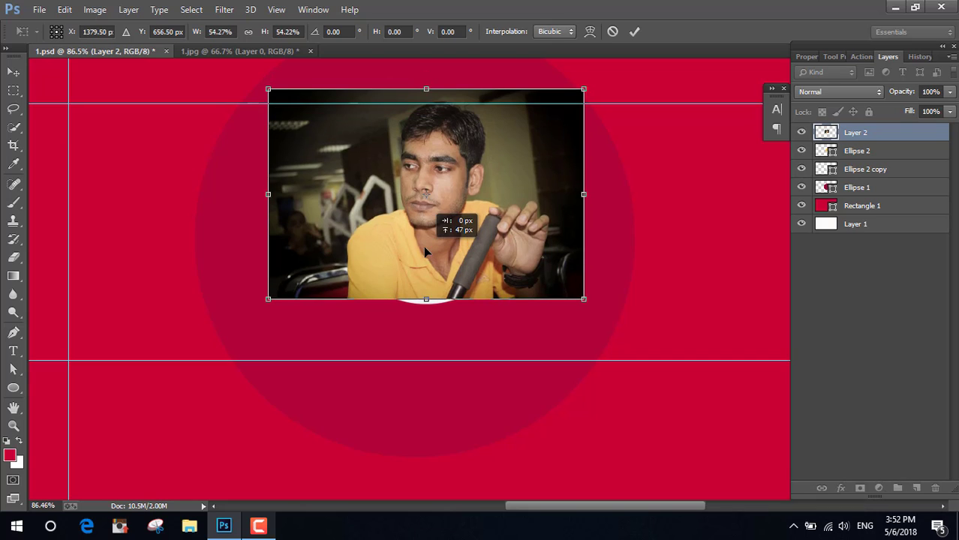
mouse_move(584, 89)
mouse_down()
mouse_move(570, 120)
mouse_move(538, 131)
mouse_up()
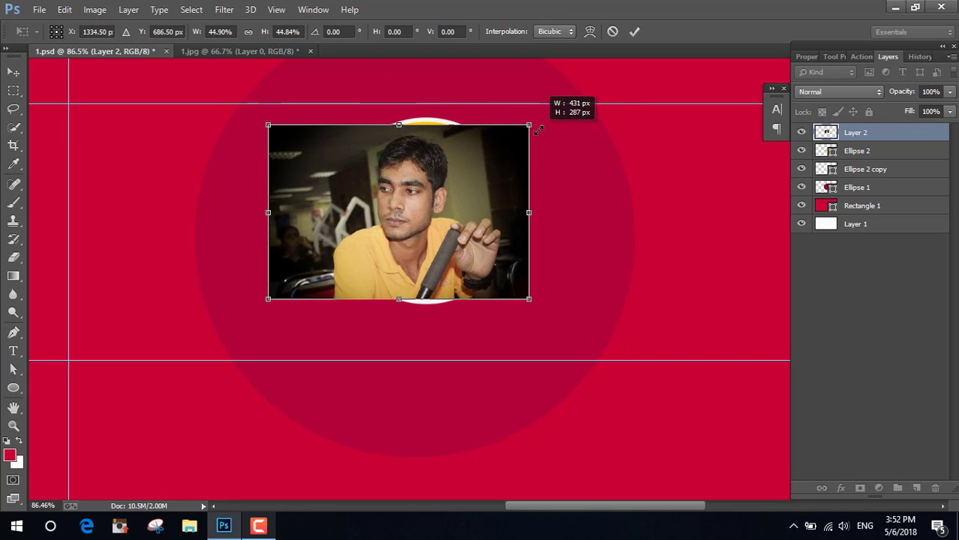
drag(538, 130, 551, 125)
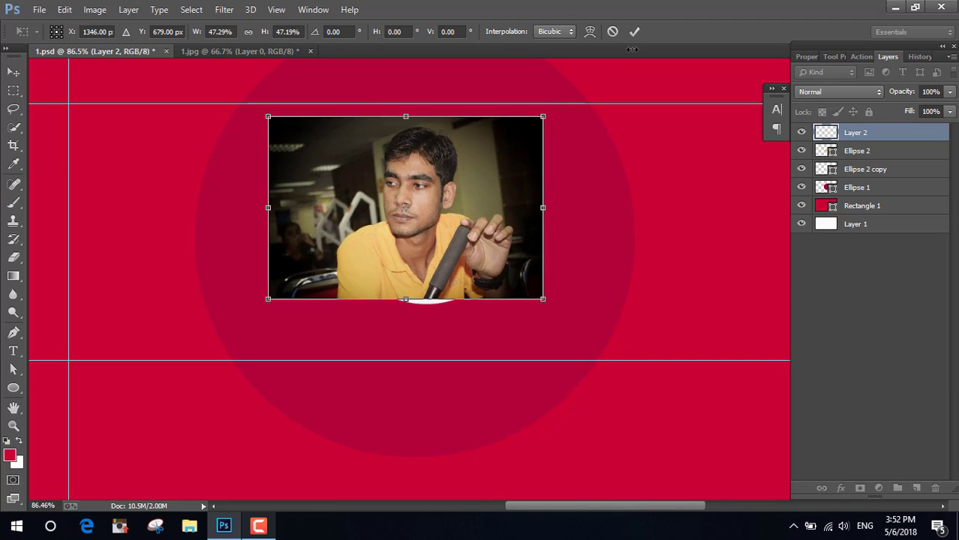
drag(401, 189, 426, 188)
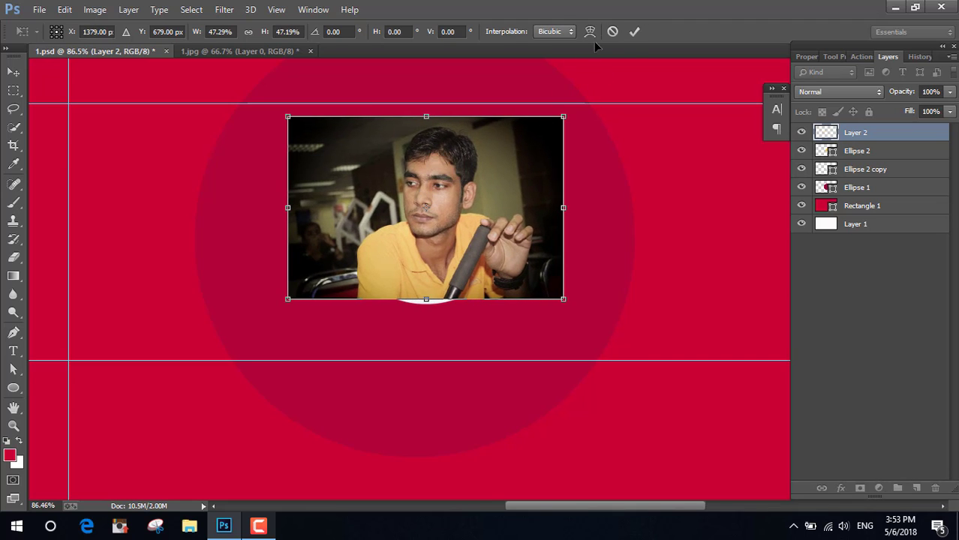
- Commit the photo transform and clip Layer 2 into the ringed circle
click(634, 31)
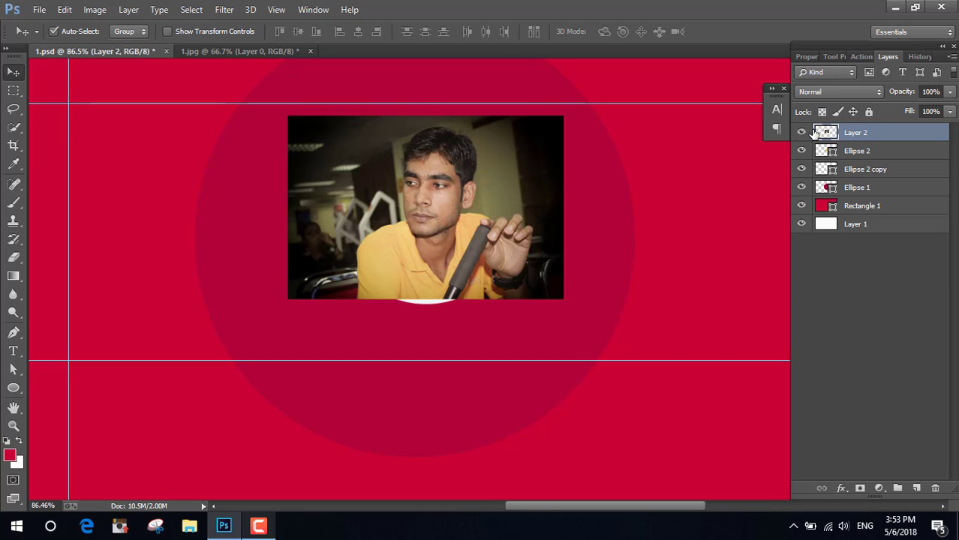
right_click(814, 134)
click(599, 255)
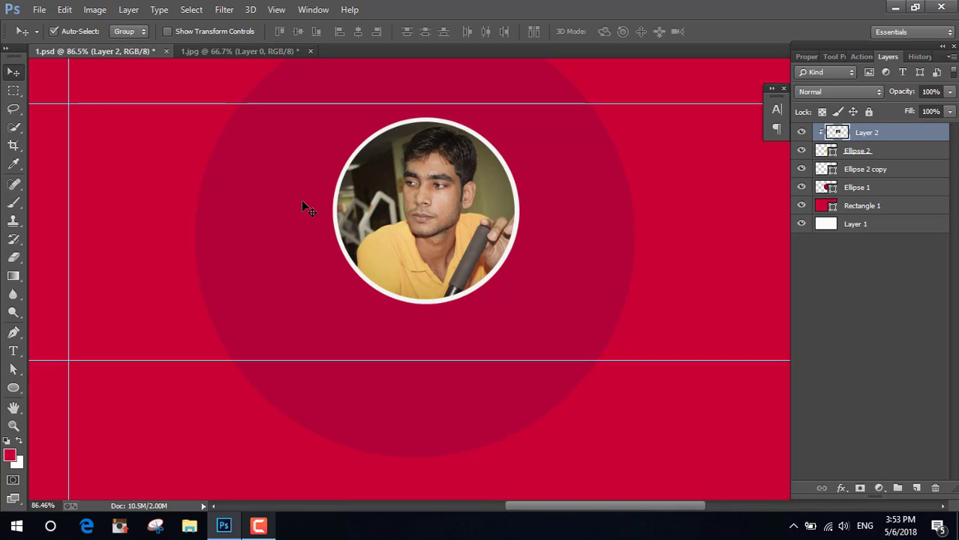
click(14, 351)
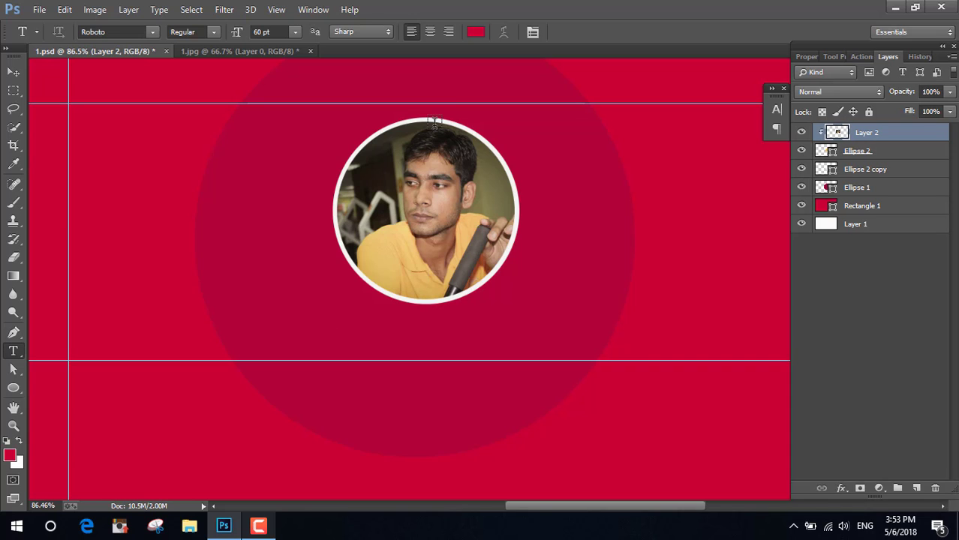
- Add the #f5f5f5 title 'ALOMGIR DESIGN' in 60 pt Roboto below the portrait
click(477, 34)
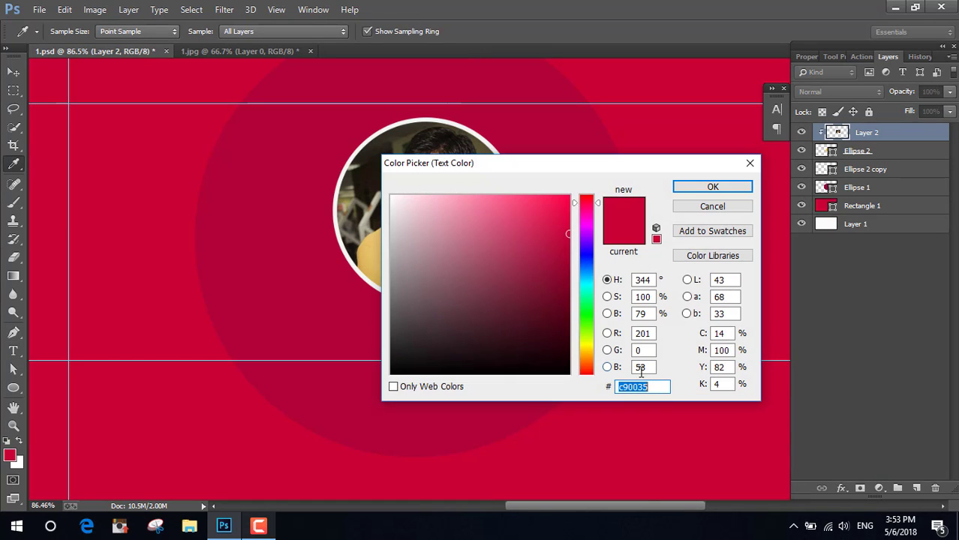
text(f5f)
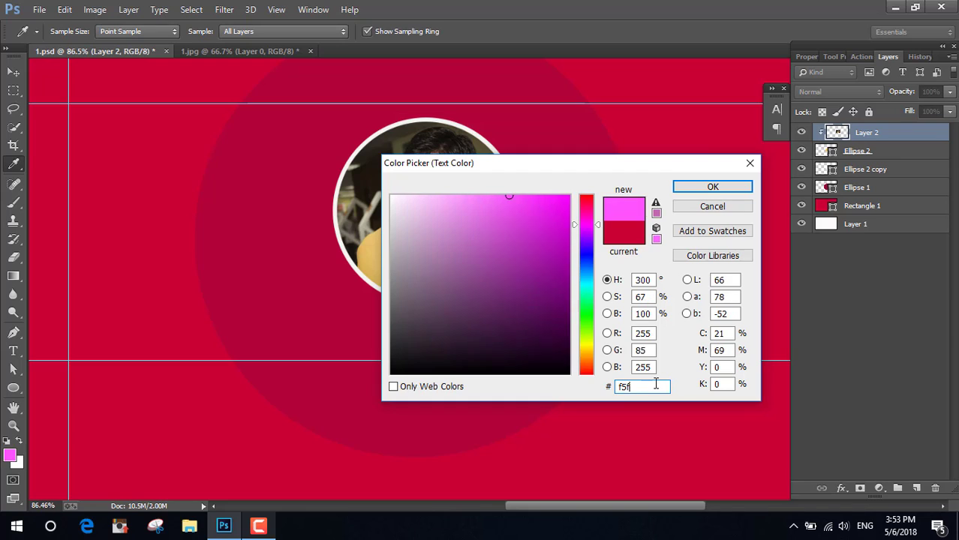
text(5f5)
click(743, 186)
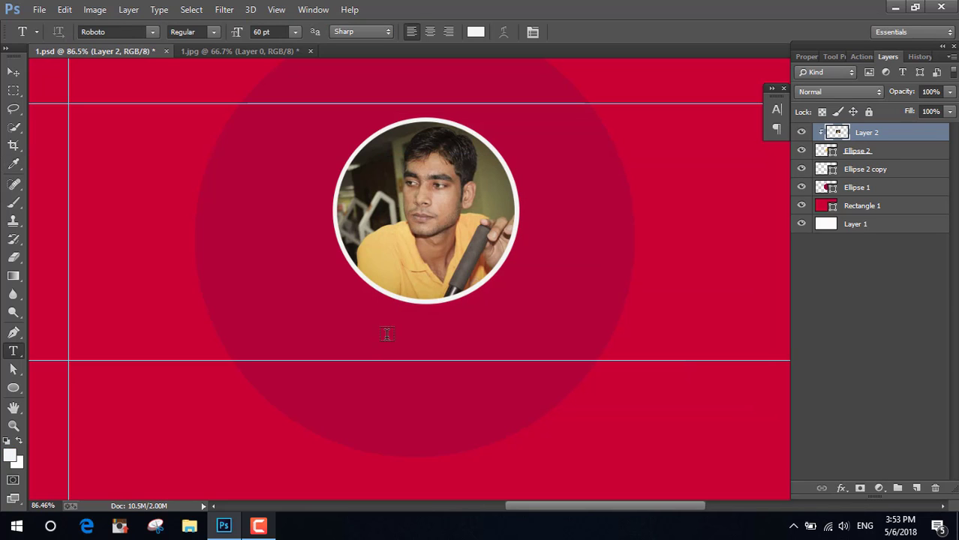
click(337, 327)
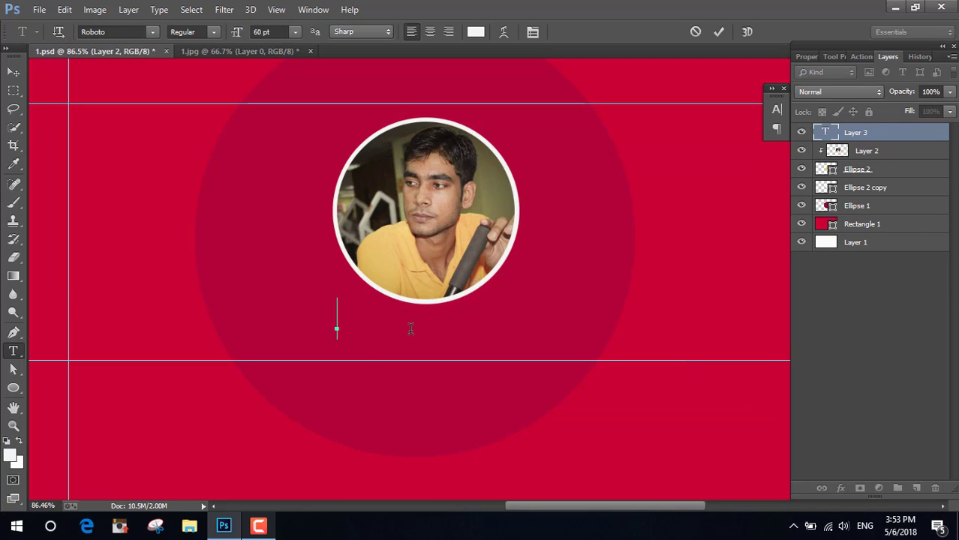
text(a)
key(BackSpace)
text(ALOMGI)
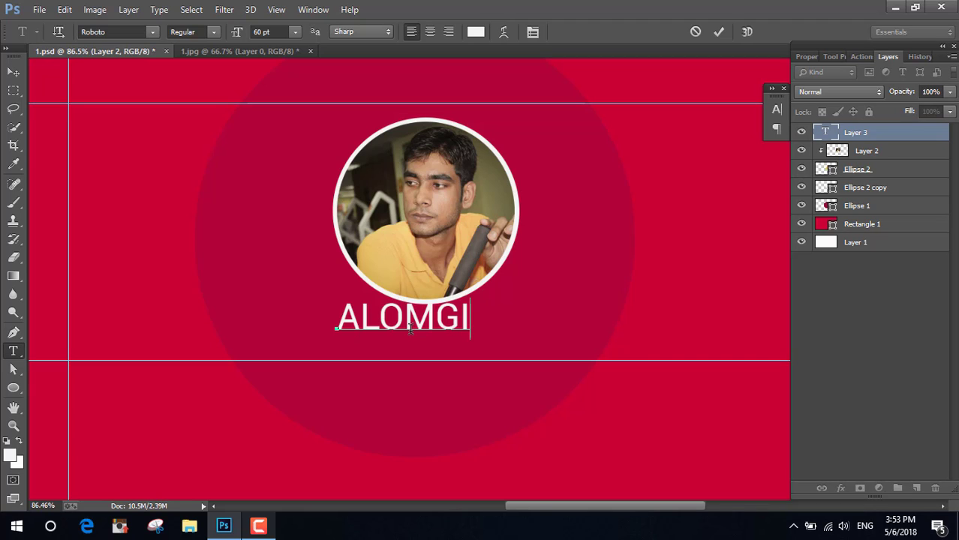
text(R DESI)
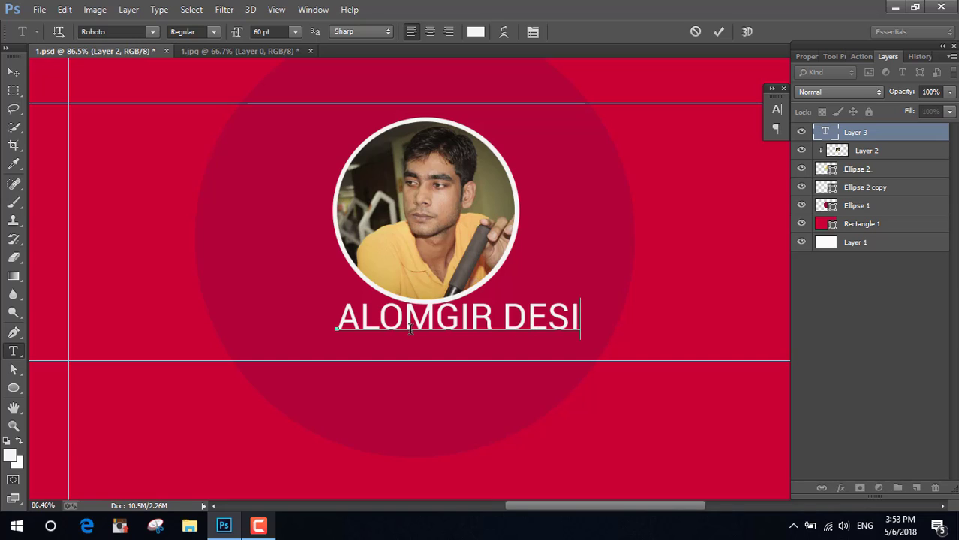
text(GN)
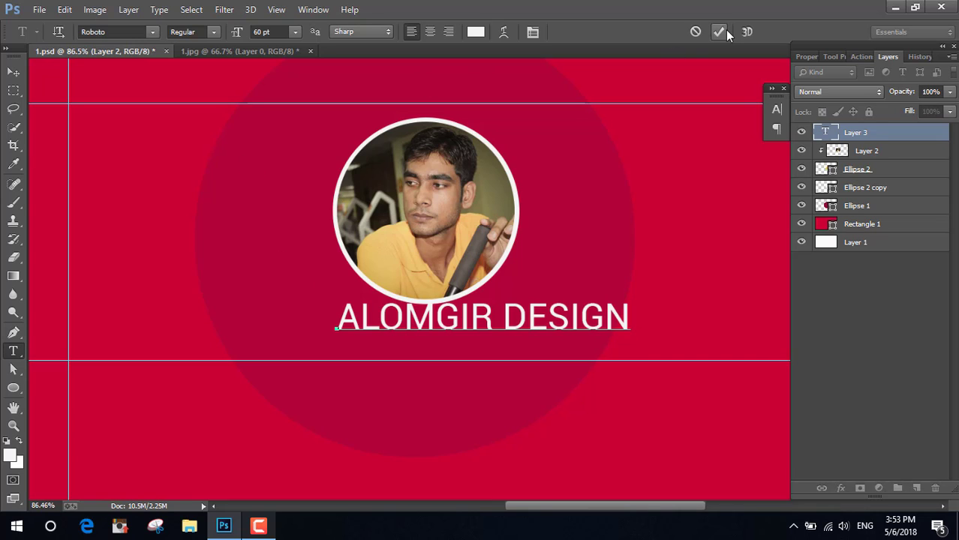
click(725, 29)
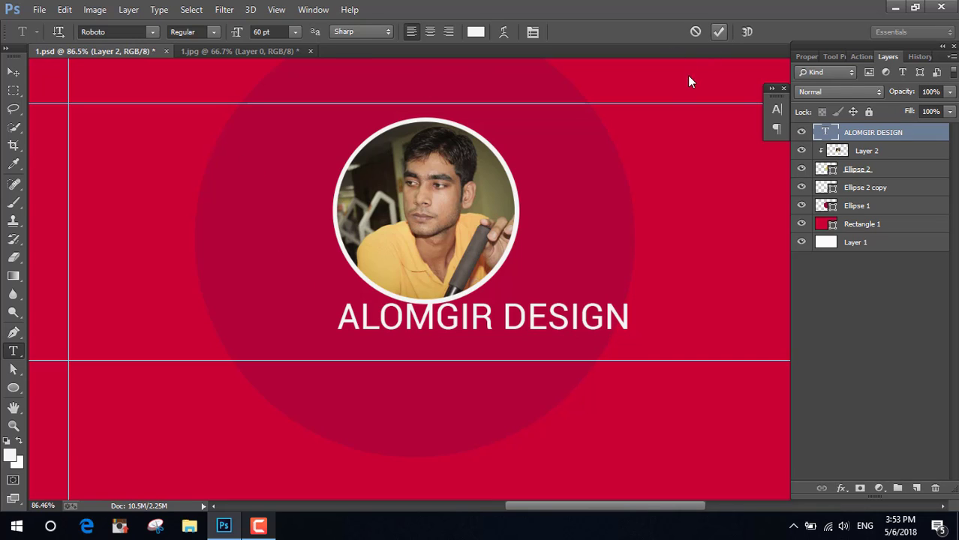
click(13, 73)
- Move the ALOMGIR DESIGN title under the portrait and shift the portrait circles left
drag(421, 328, 348, 335)
click(557, 237)
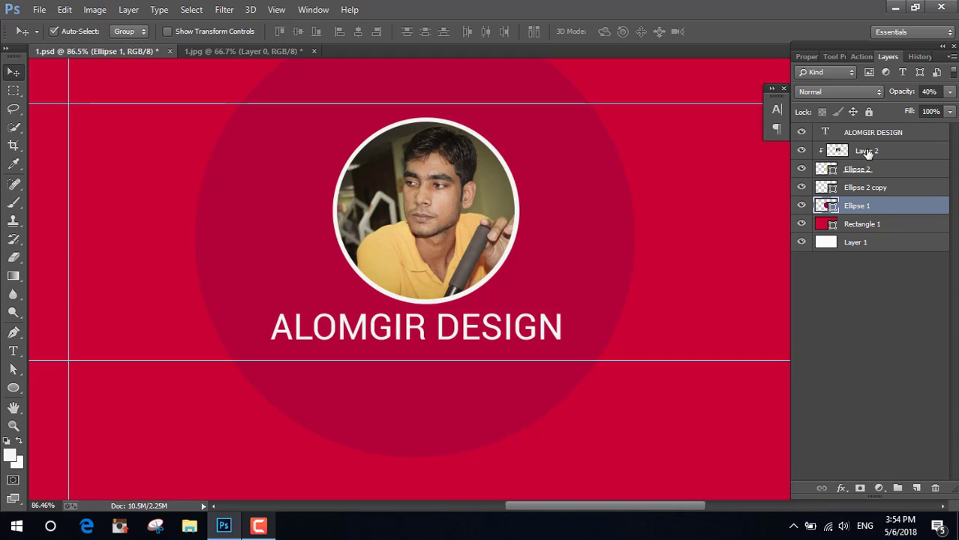
shift+click(867, 151)
drag(501, 227, 475, 226)
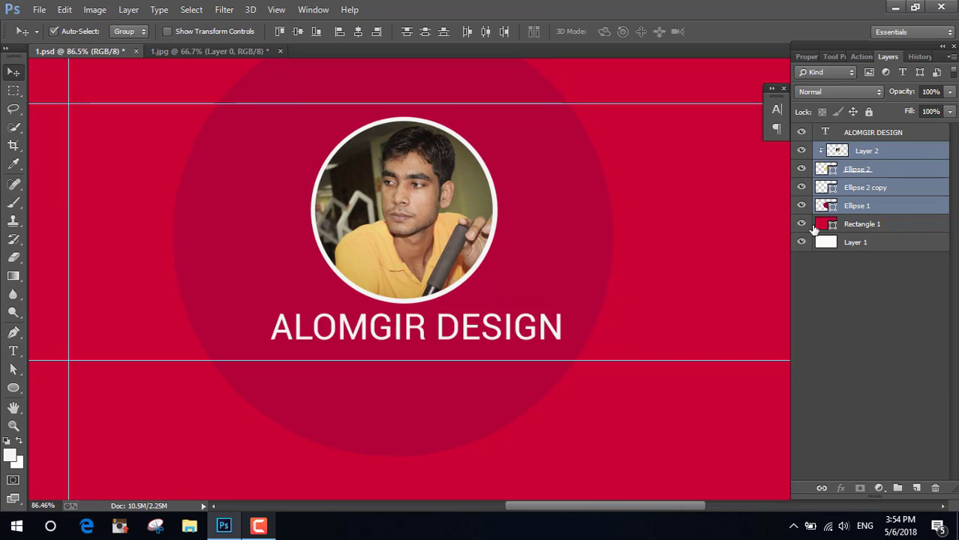
click(869, 259)
- Reposition the round portrait and its ring circles up and slightly left into place
click(494, 202)
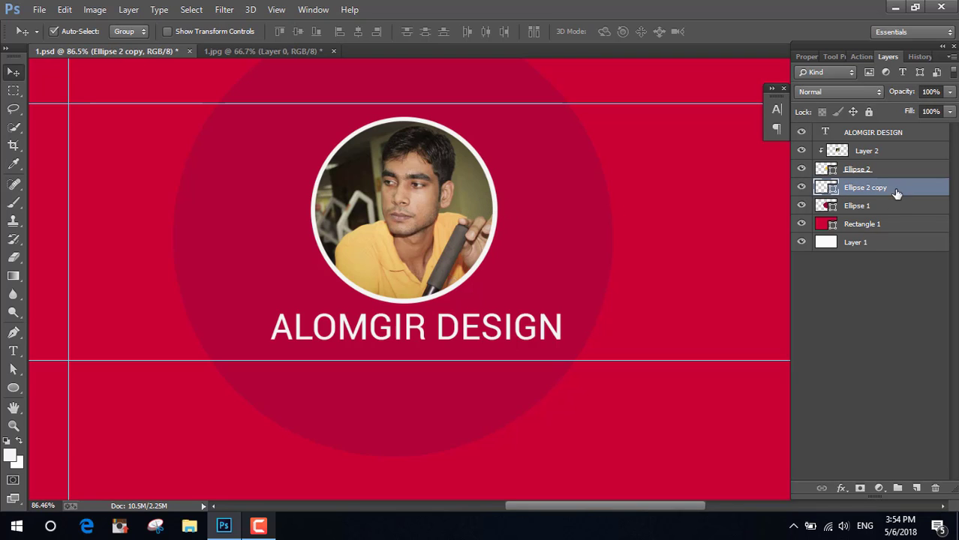
shift+click(860, 172)
shift+click(852, 153)
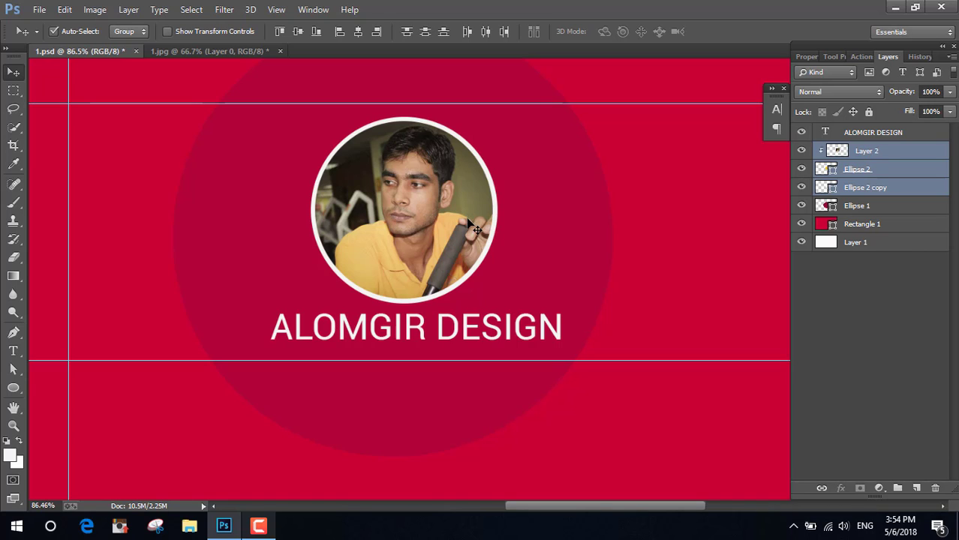
drag(468, 221, 441, 216)
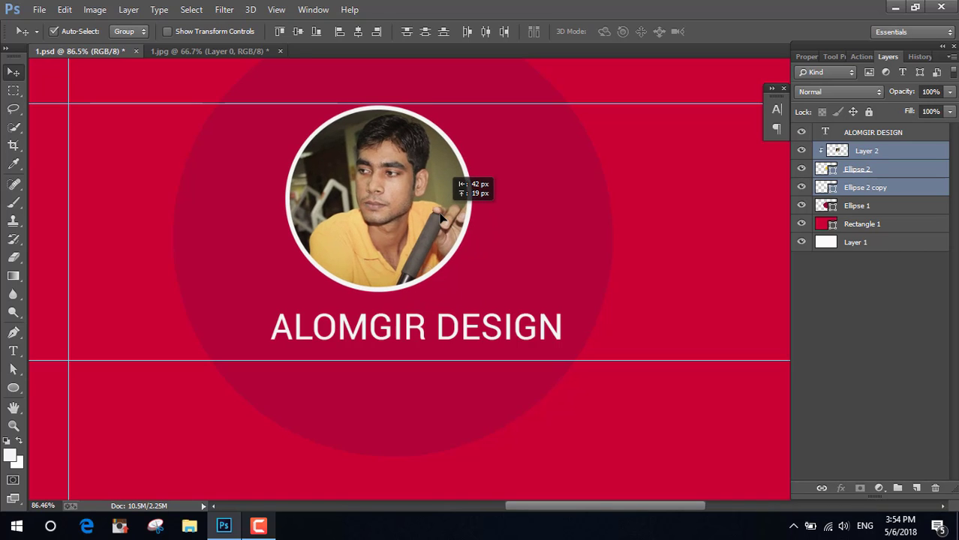
drag(441, 216, 449, 205)
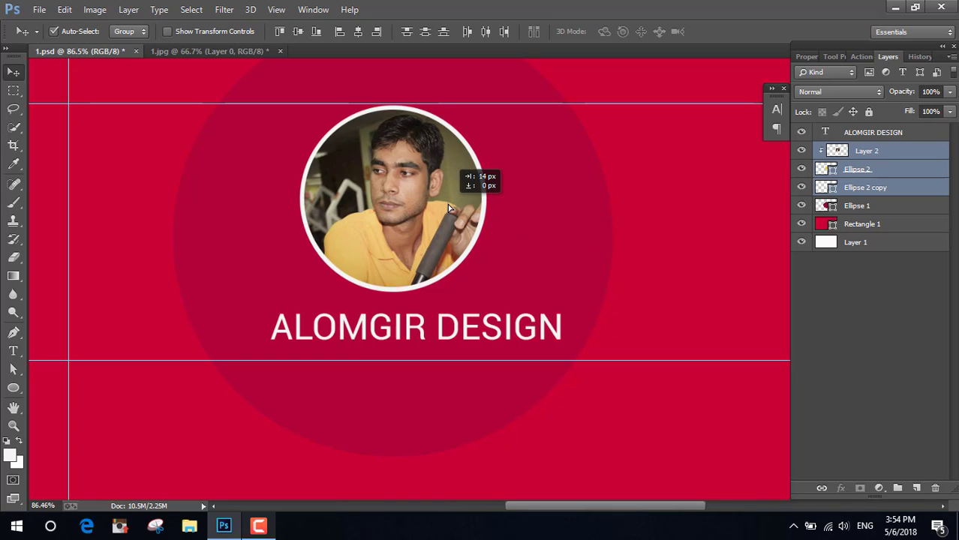
drag(448, 204, 448, 205)
scroll(548, 270, down, 2)
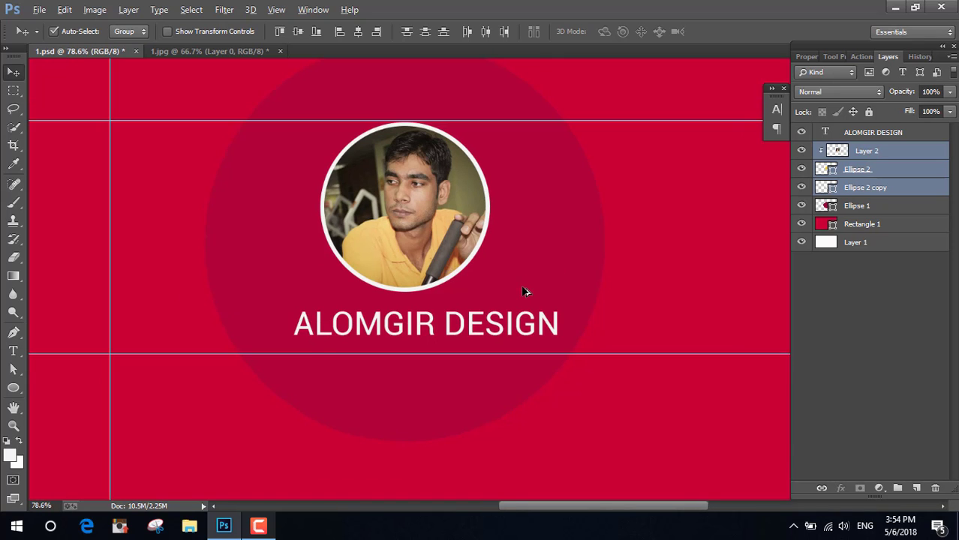
scroll(533, 267, down, 1)
- Align the horizontal centers of Ellipse 1 and the ALOMGIR DESIGN title layer
click(528, 301)
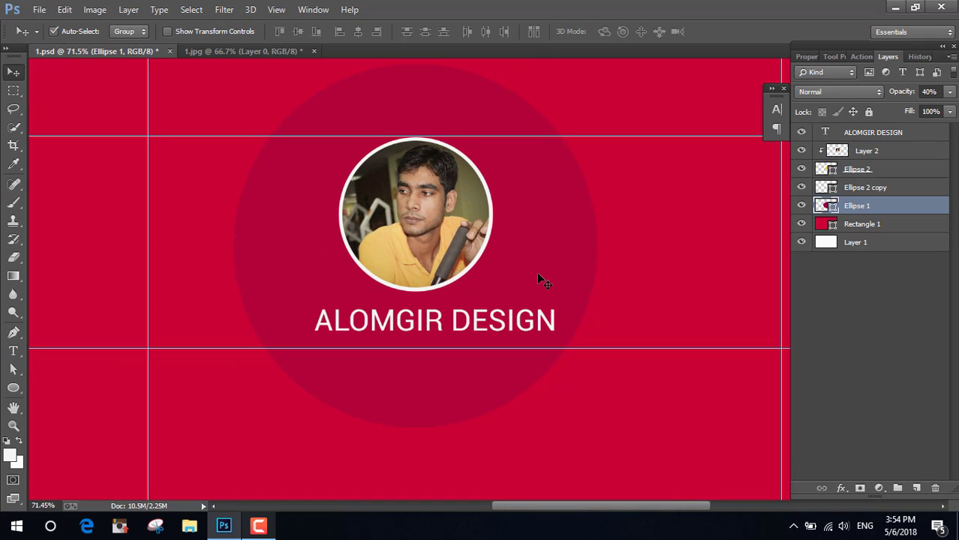
click(537, 280)
click(475, 208)
ctrl+click(871, 135)
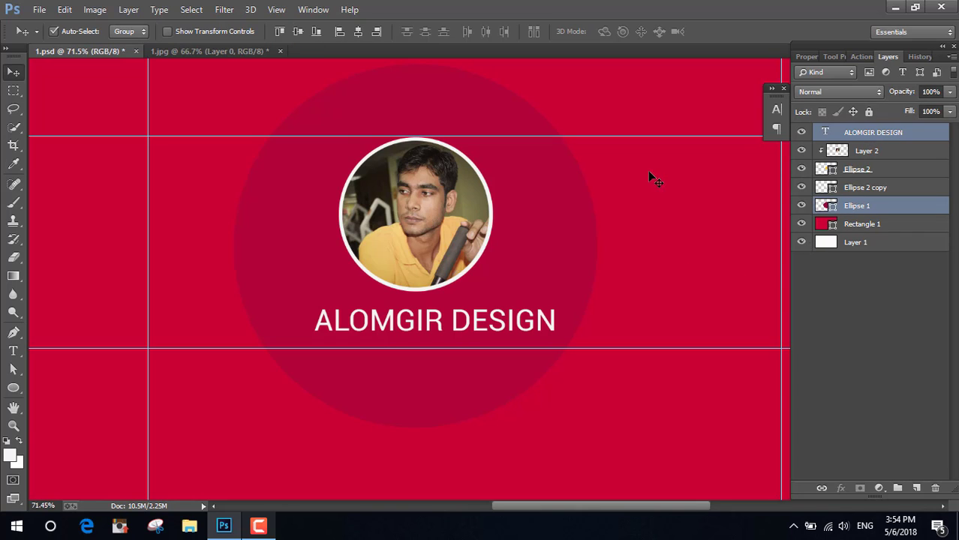
click(357, 39)
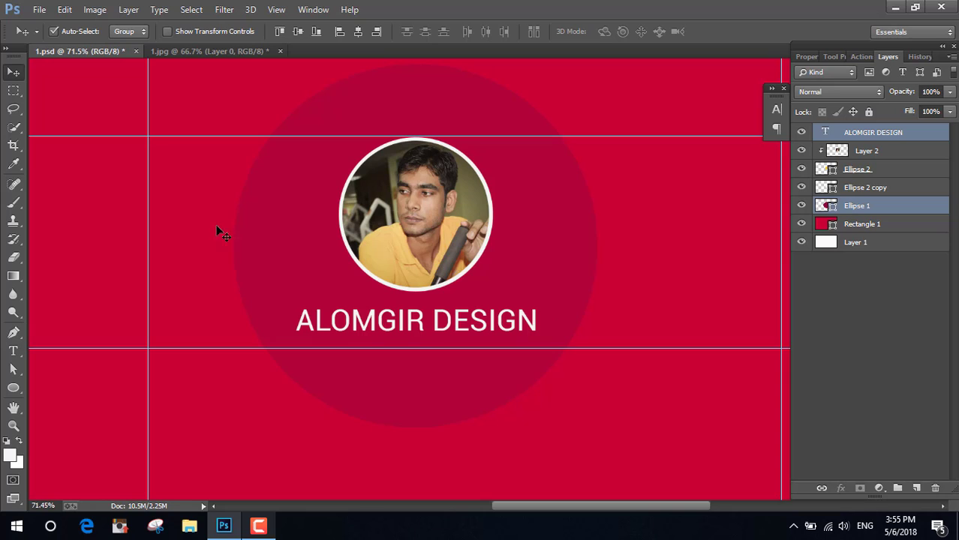
- Cancel Place Embedded and open facebook.psd as a separate document instead
click(36, 10)
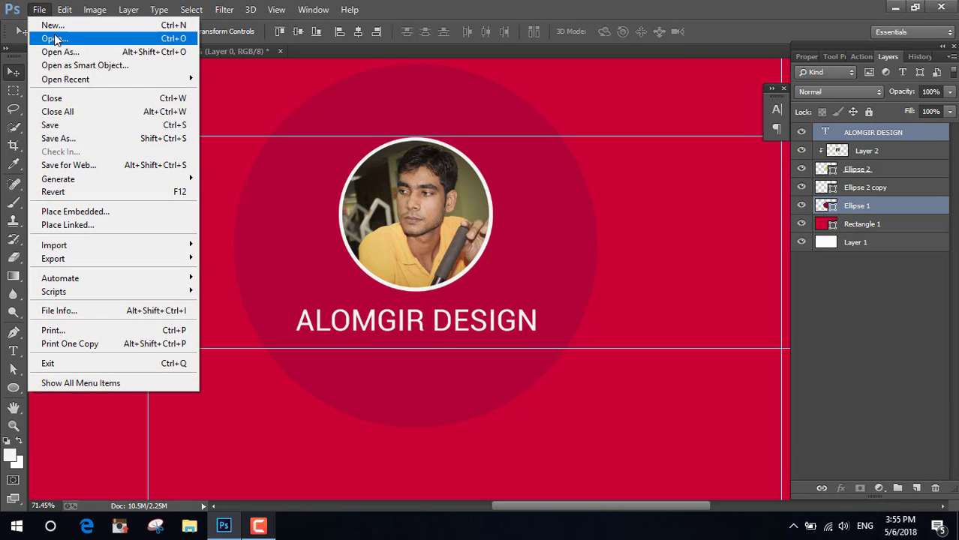
click(67, 212)
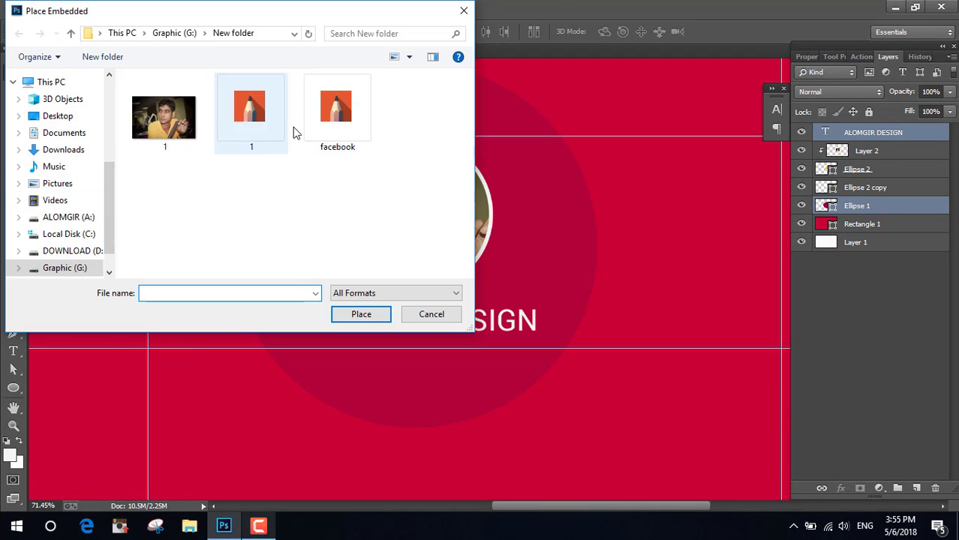
click(431, 314)
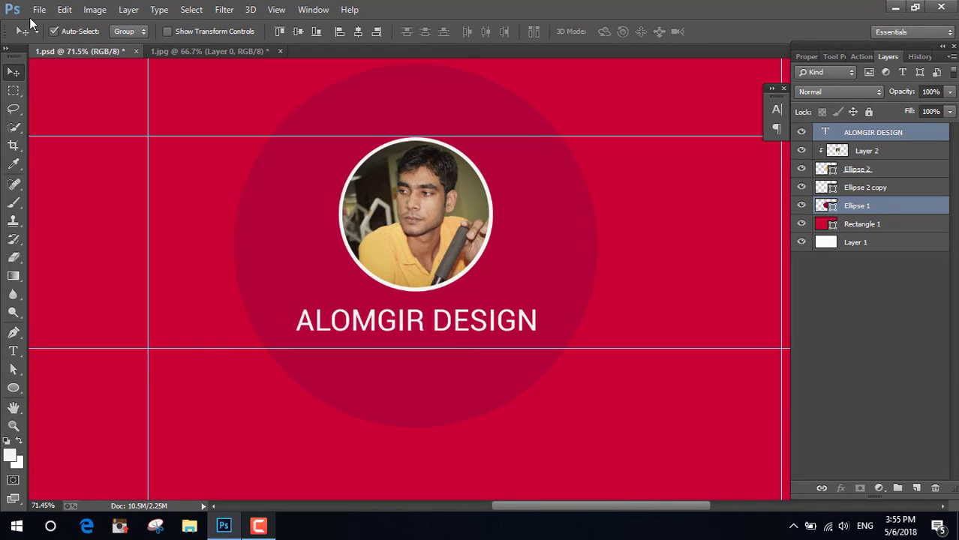
click(39, 9)
click(53, 39)
click(338, 109)
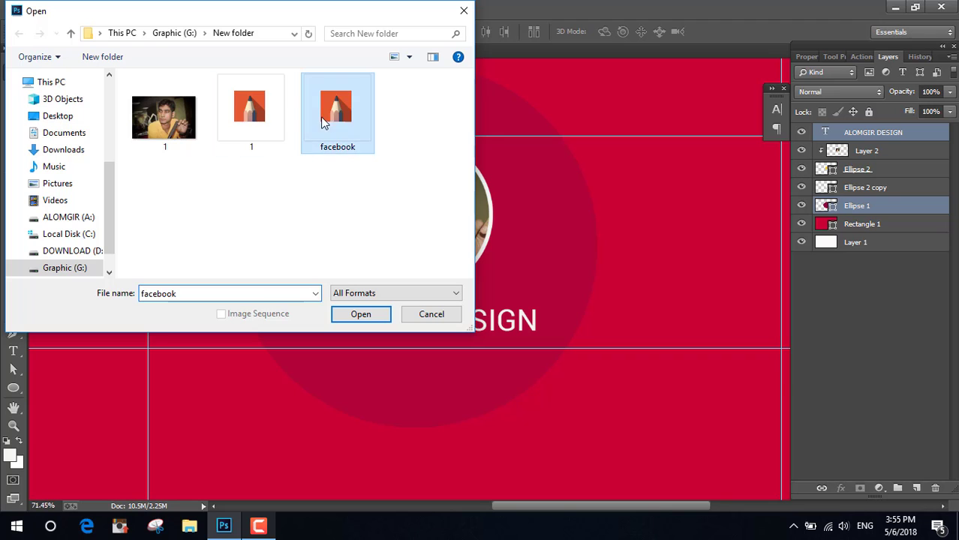
click(369, 316)
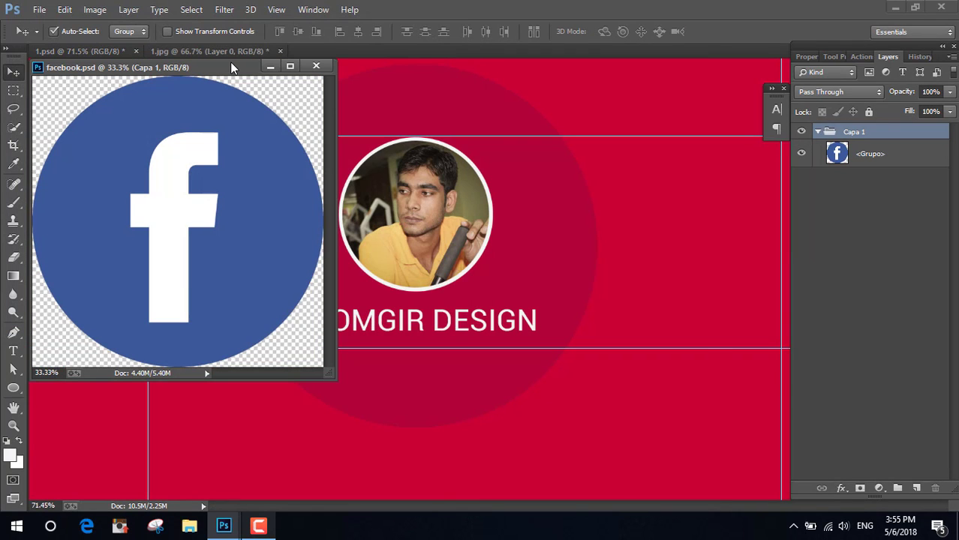
- Drag the Facebook logo from facebook.psd into the 1.psd banner
drag(230, 62, 386, 54)
mouse_move(446, 225)
mouse_down()
mouse_move(89, 51)
mouse_move(502, 224)
mouse_up()
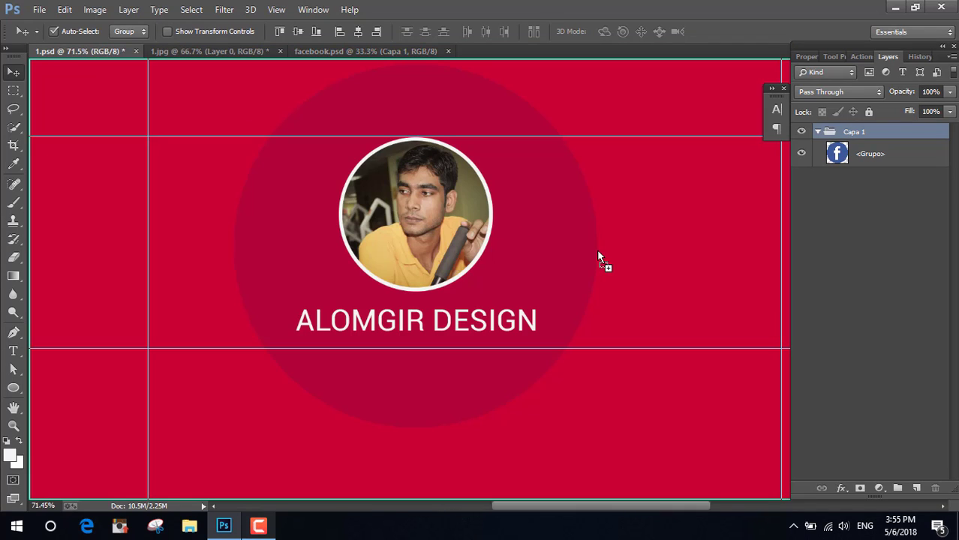
drag(599, 256, 601, 259)
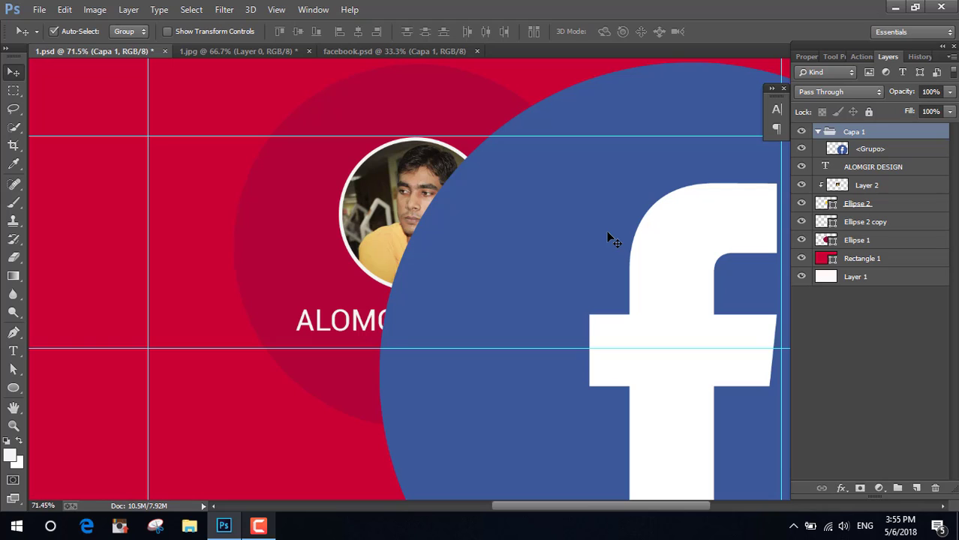
- Free-transform the logo down to about 17% and move it beside the title
key(ctrl+t)
scroll(566, 247, down, 2)
scroll(525, 218, down, 2)
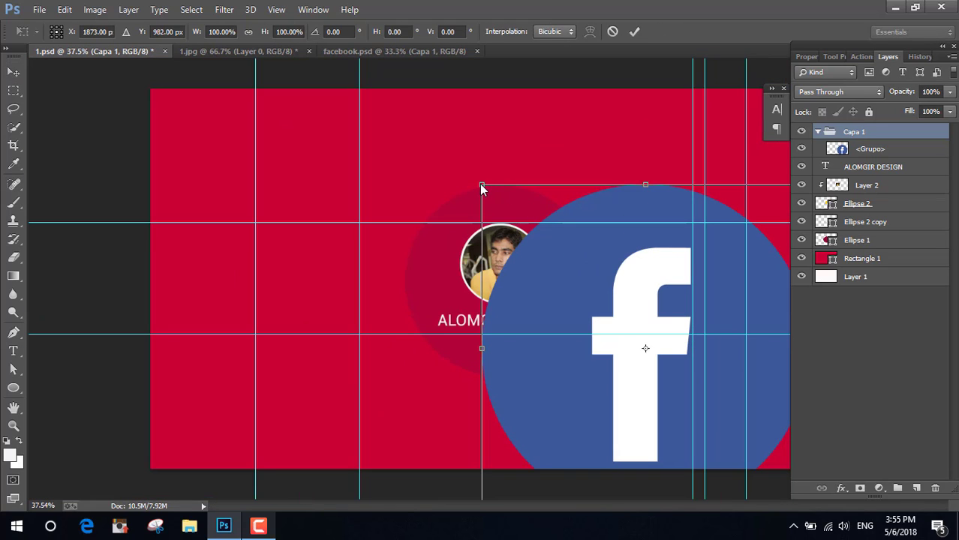
drag(482, 185, 620, 314)
drag(660, 389, 558, 296)
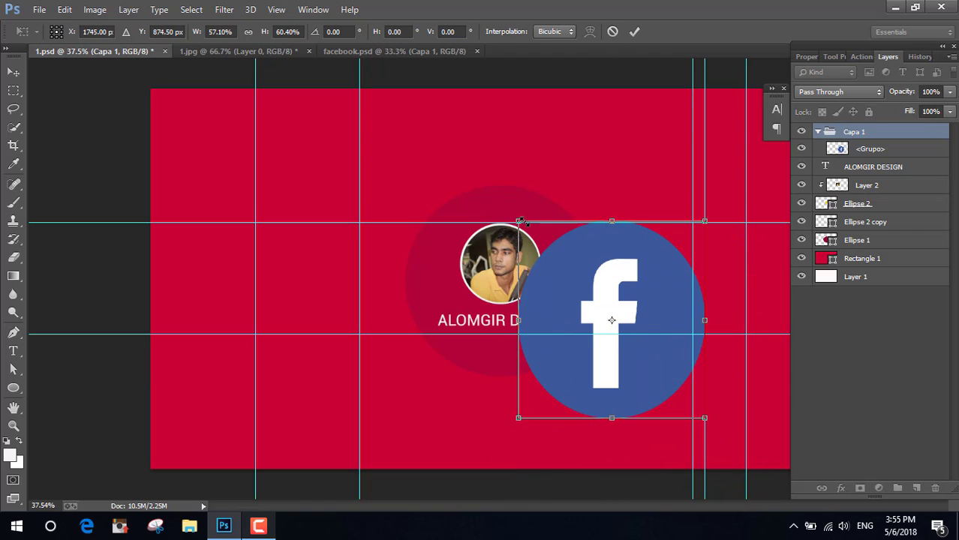
drag(518, 222, 632, 375)
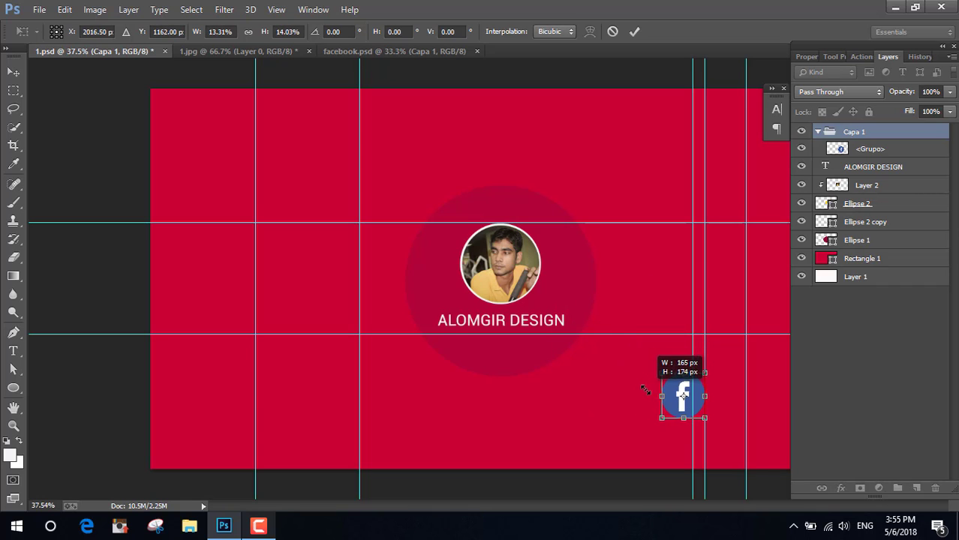
drag(631, 375, 653, 367)
scroll(698, 402, up, 1)
drag(698, 408, 625, 295)
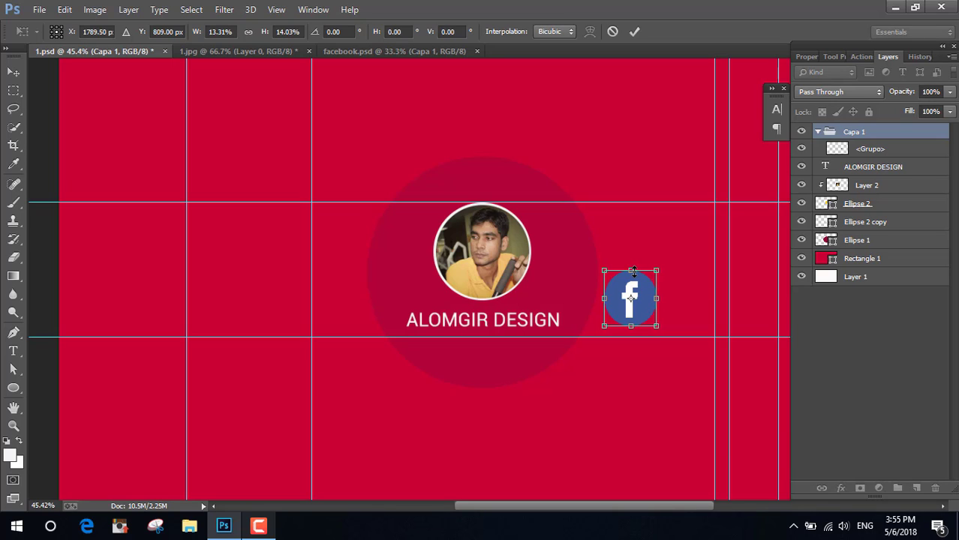
mouse_move(633, 271)
mouse_down()
mouse_move(619, 289)
mouse_move(637, 301)
mouse_move(634, 281)
mouse_up()
- Nudge the logo up and left and scale it down to about 4%
scroll(632, 278, up, 3)
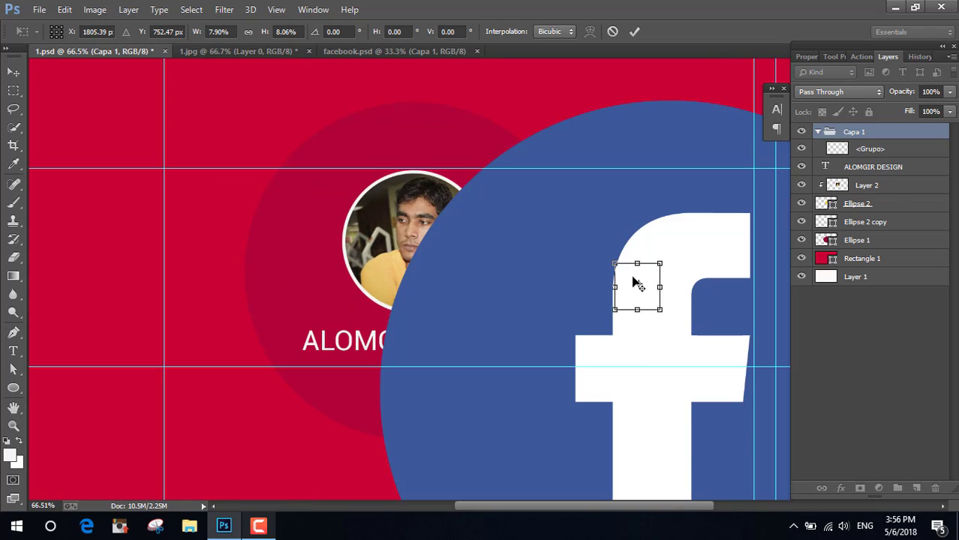
scroll(646, 346, up, 2)
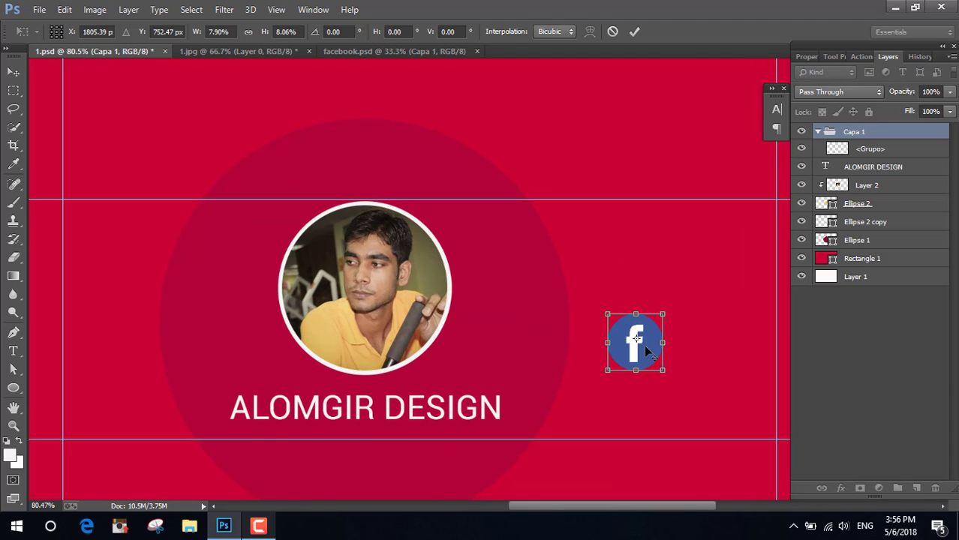
scroll(638, 344, up, 1)
scroll(634, 346, down, 2)
drag(612, 507, 637, 516)
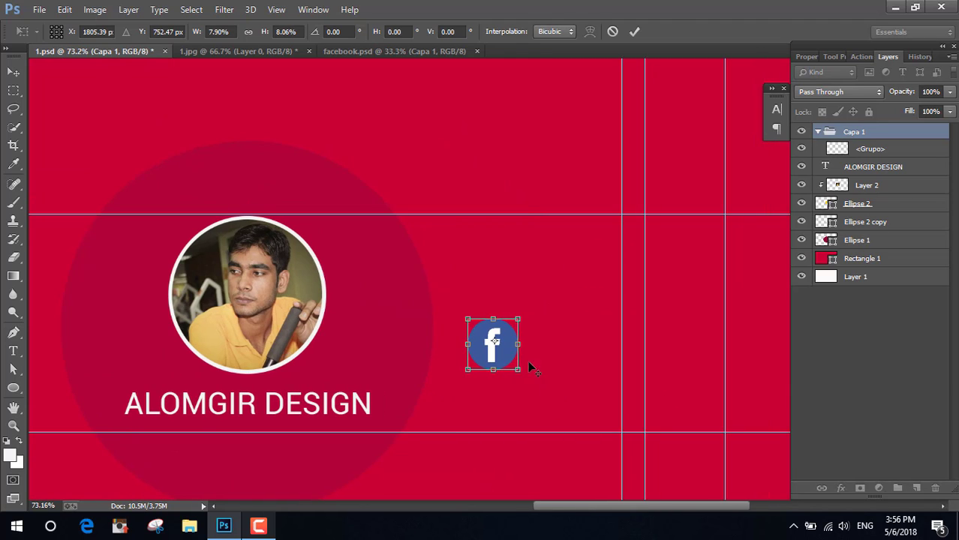
drag(503, 352, 492, 329)
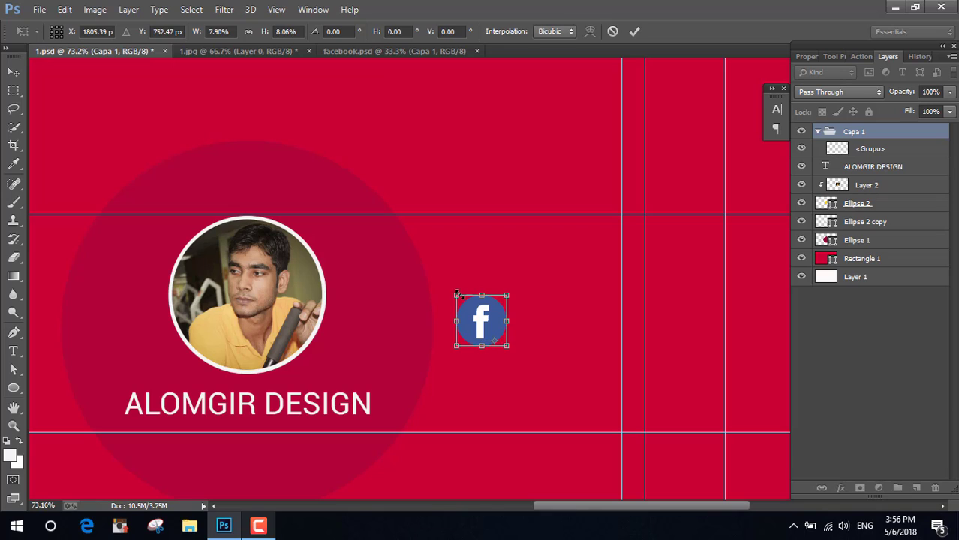
drag(454, 293, 478, 318)
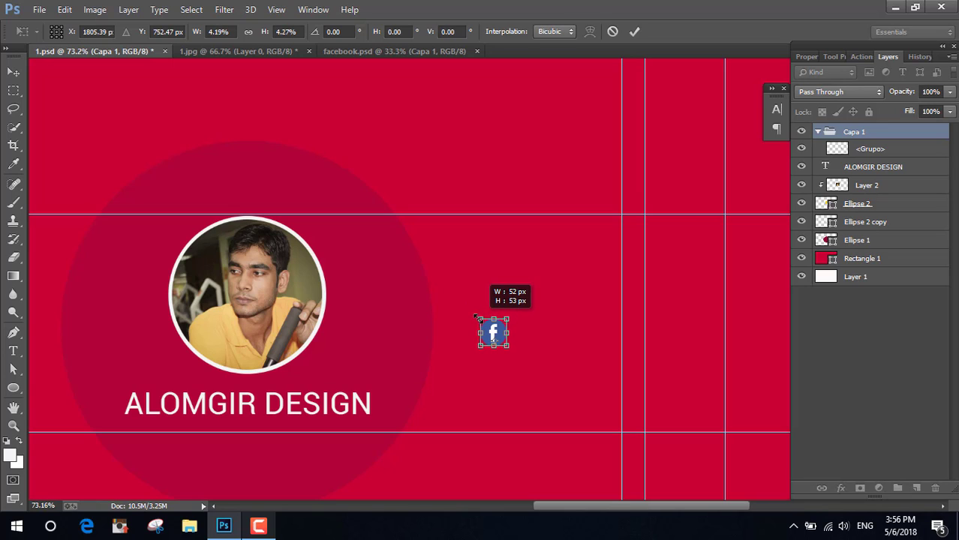
- Commit the logo resize, place it right of the portrait, and begin a text layer beside it
click(634, 30)
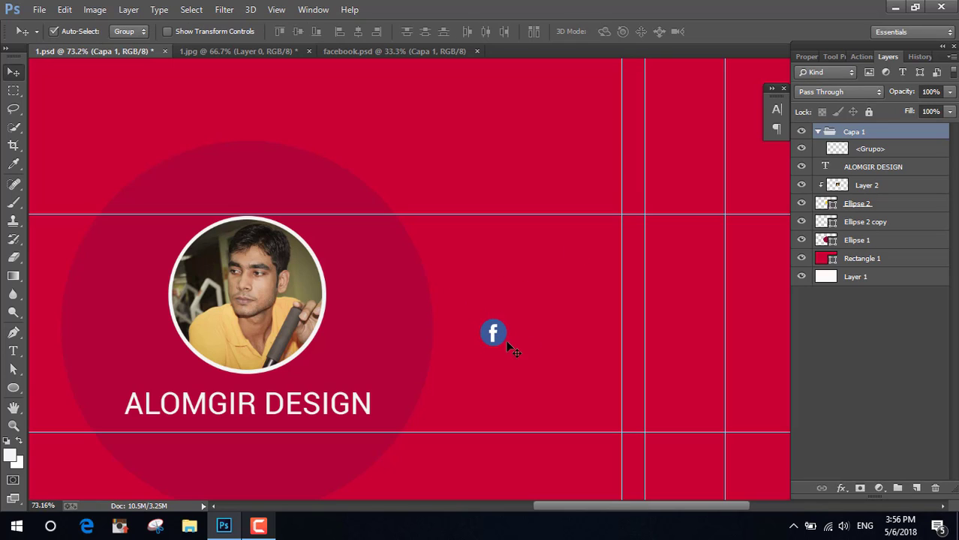
drag(494, 338, 474, 347)
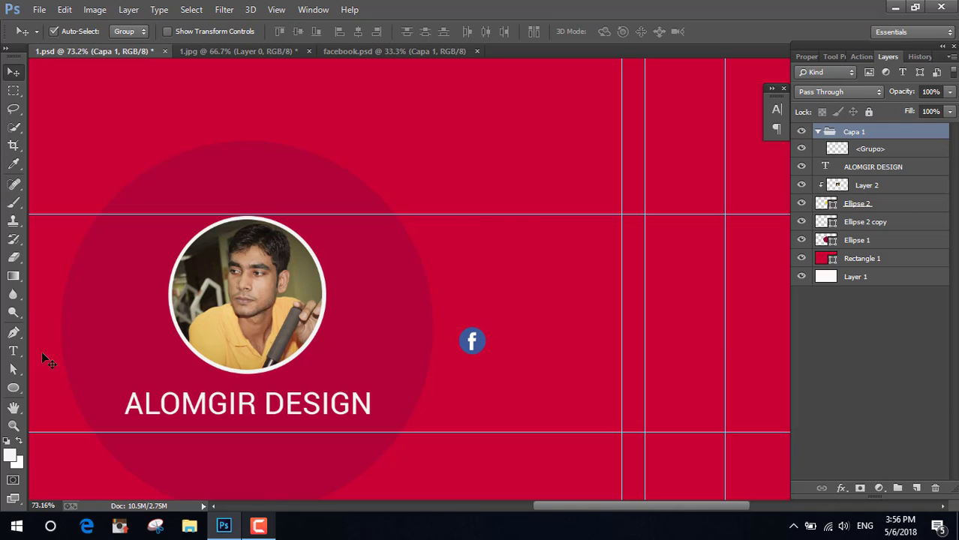
key(t)
click(499, 343)
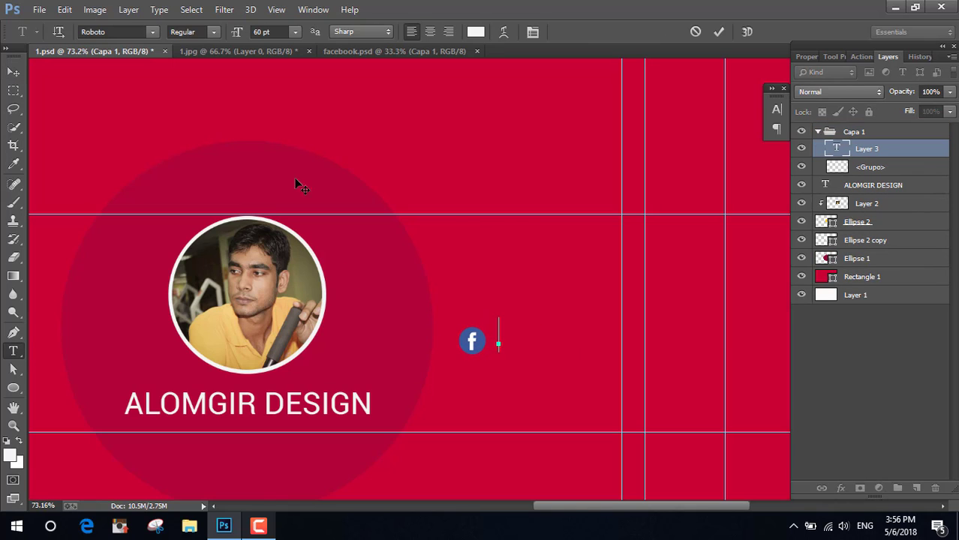
- Set the handle text to Lato at 36 pt
click(129, 30)
text(Lato)
click(291, 34)
click(284, 224)
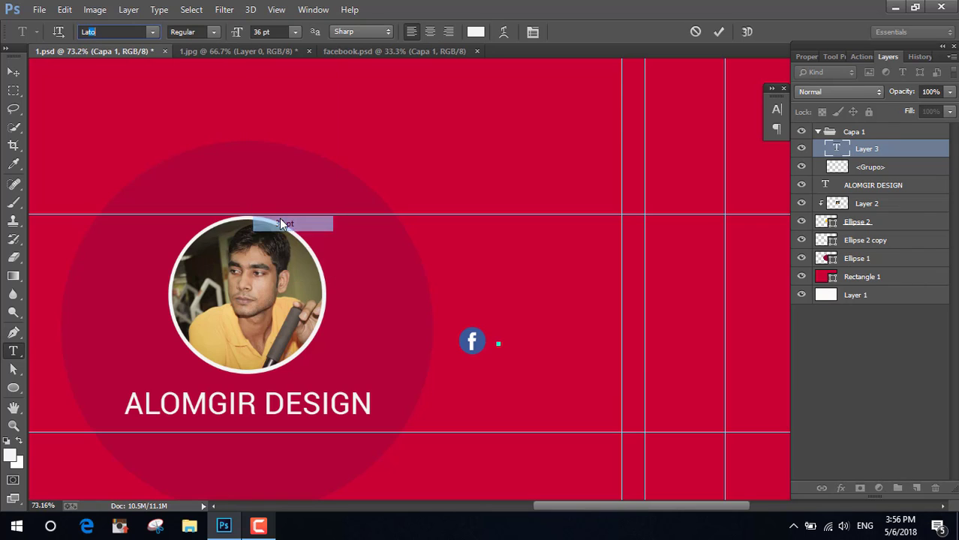
click(498, 339)
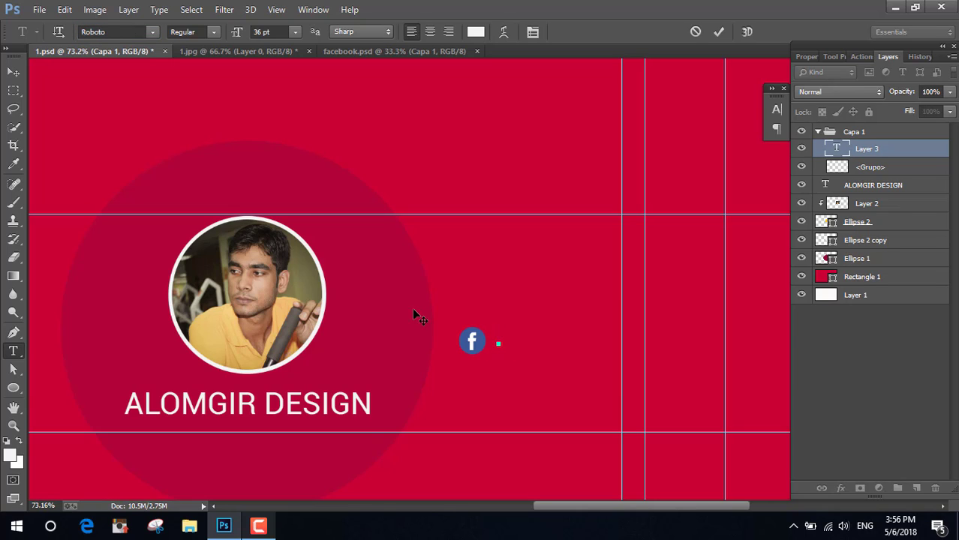
click(120, 32)
text(Lato)
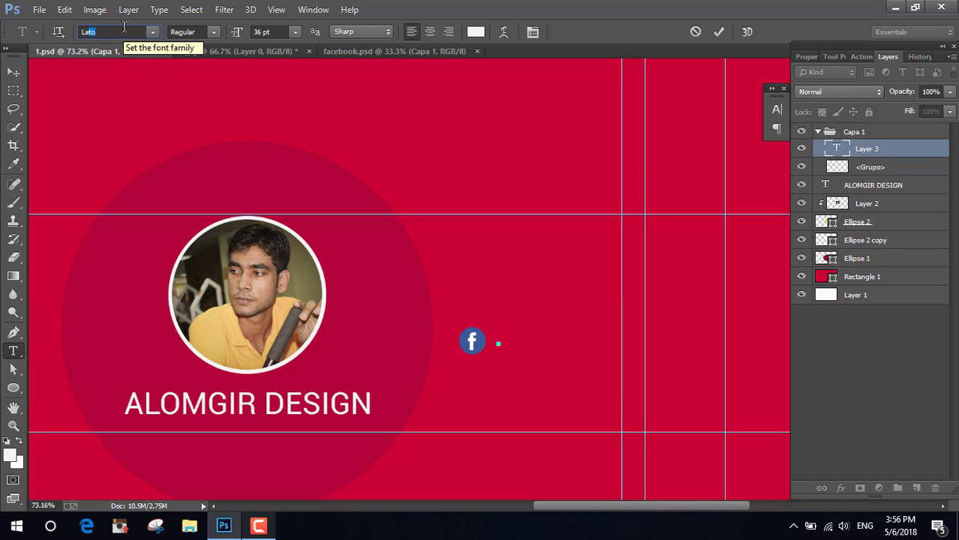
key(Return)
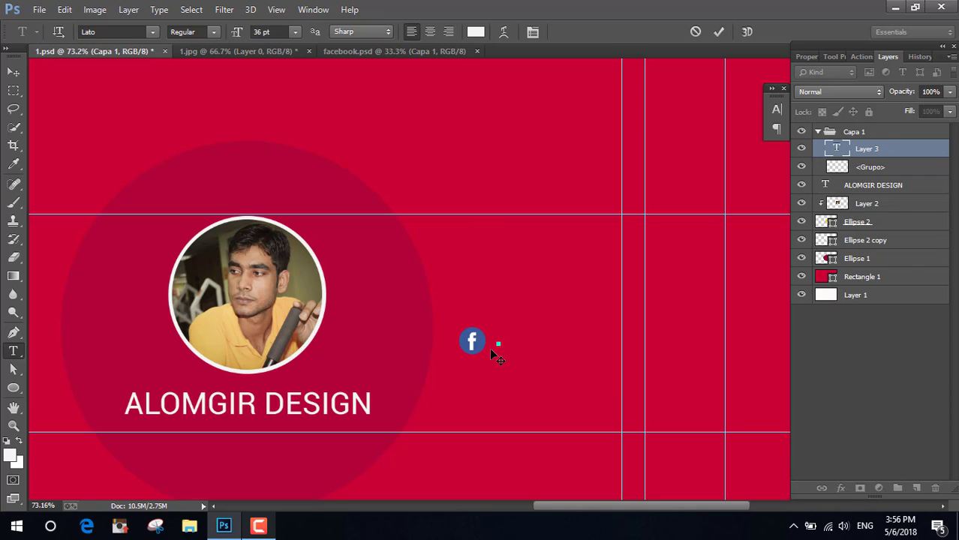
- Type the Facebook page handle as one word without spaces and commit it
text(al)
text(omgir)
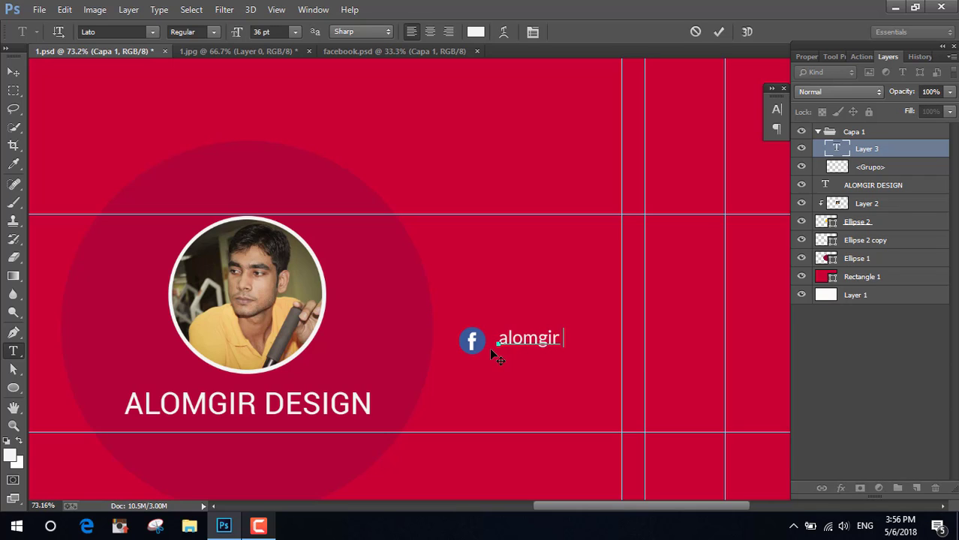
text( de)
key(Left)
key(Left)
key(Delete)
key(Delete)
key(BackSpace)
text(de)
text(sign)
click(718, 32)
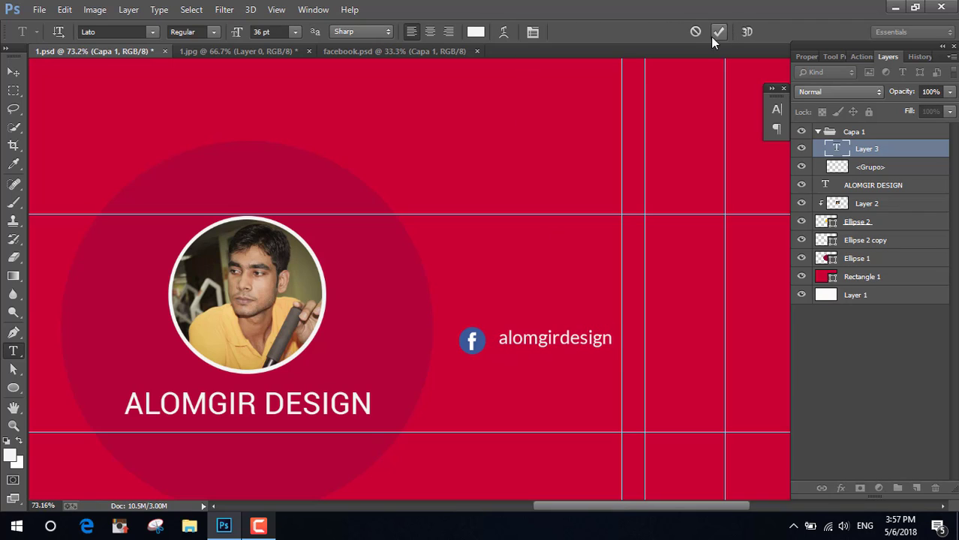
click(13, 72)
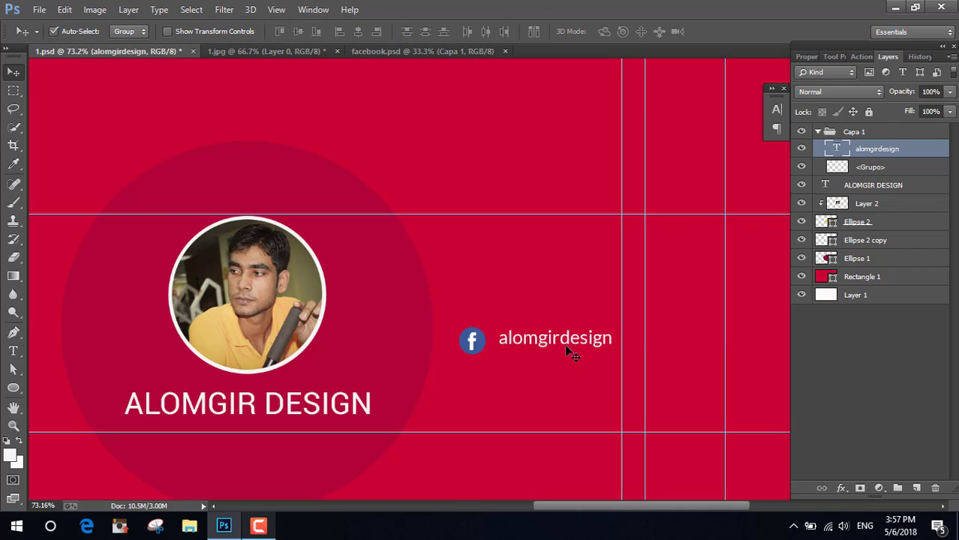
- Shift the icon and handle down-left and reorder the handle layer below the icon layer
drag(566, 346, 549, 371)
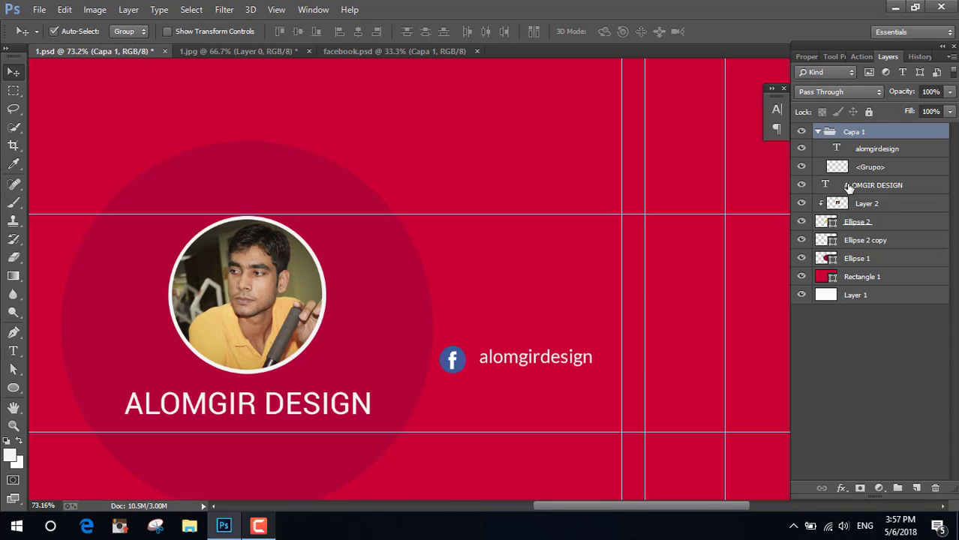
click(862, 153)
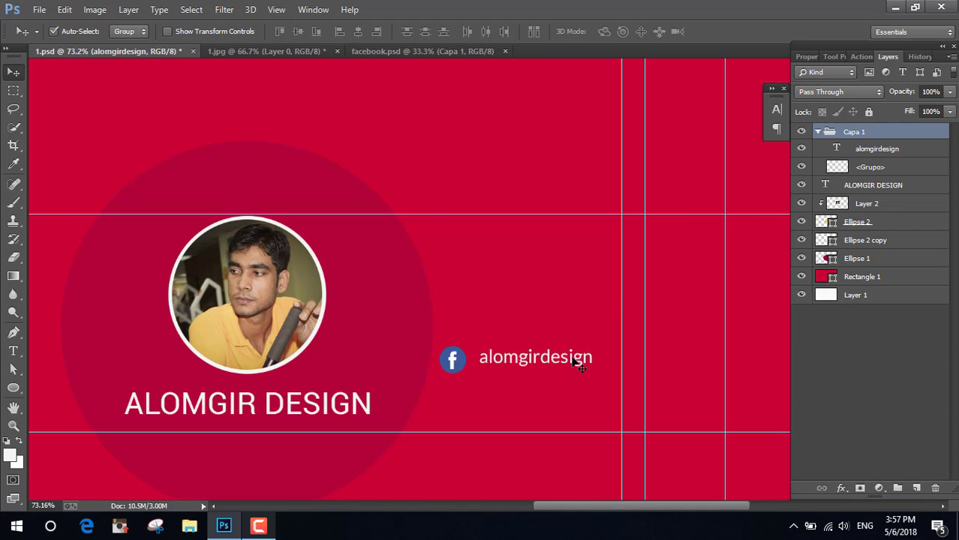
drag(575, 362, 579, 366)
scroll(570, 379, up, 2)
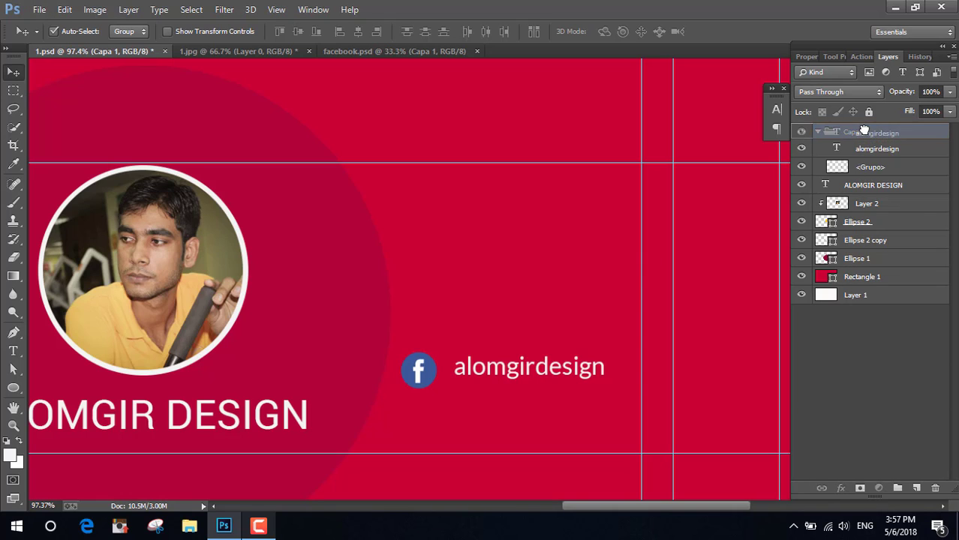
mouse_move(862, 154)
mouse_down()
mouse_move(873, 143)
mouse_move(864, 172)
mouse_up()
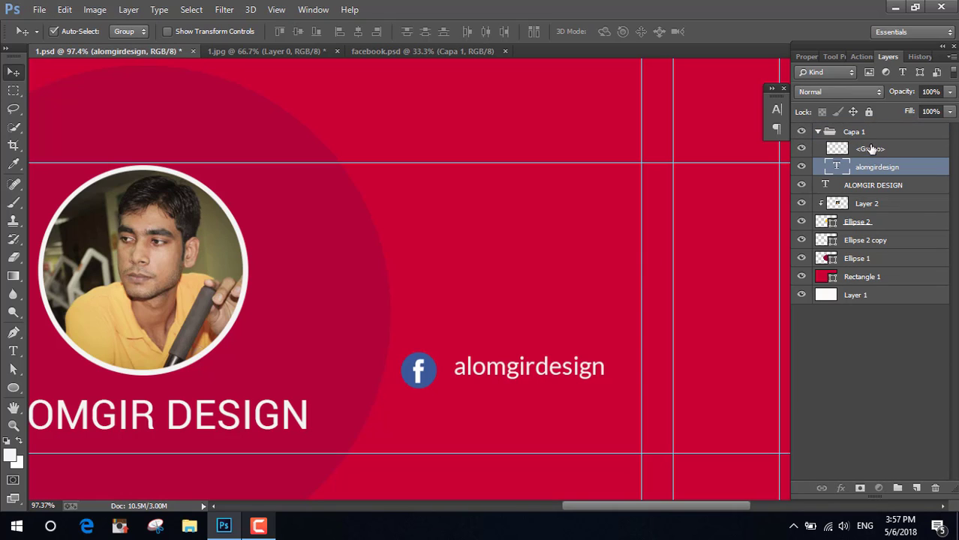
drag(573, 379, 579, 385)
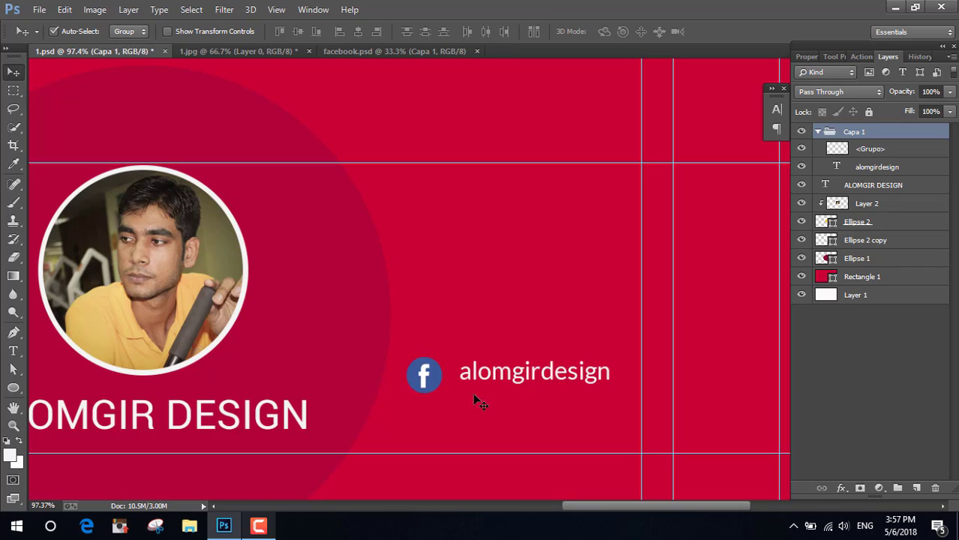
- Move the handle text layer out of Capa 1 to the top and tuck it beside the icon
click(886, 154)
click(875, 167)
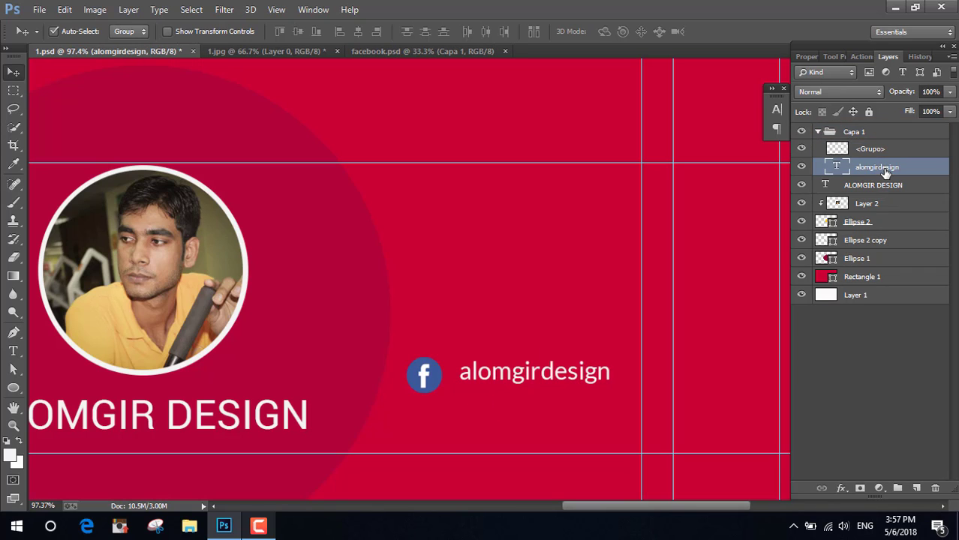
double_click(886, 167)
drag(886, 170, 885, 125)
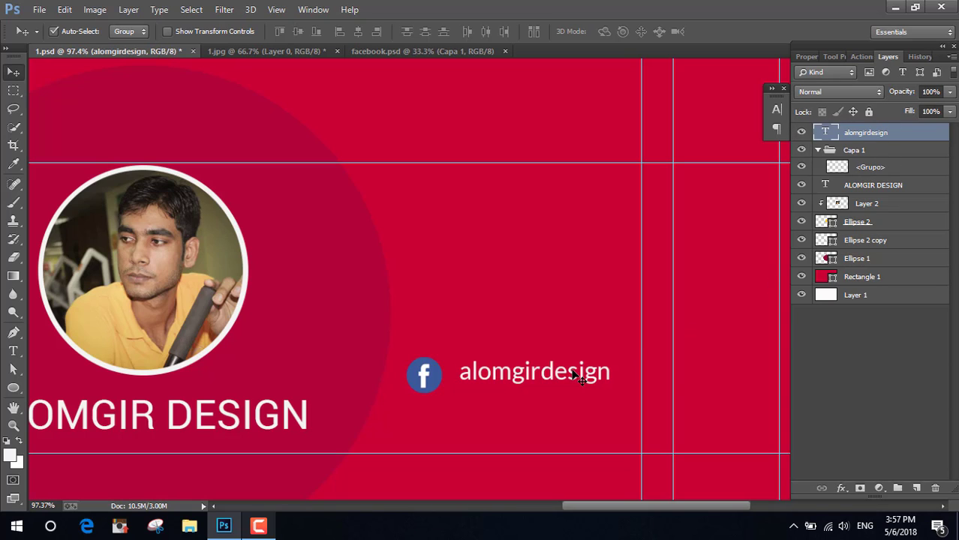
drag(572, 371, 568, 376)
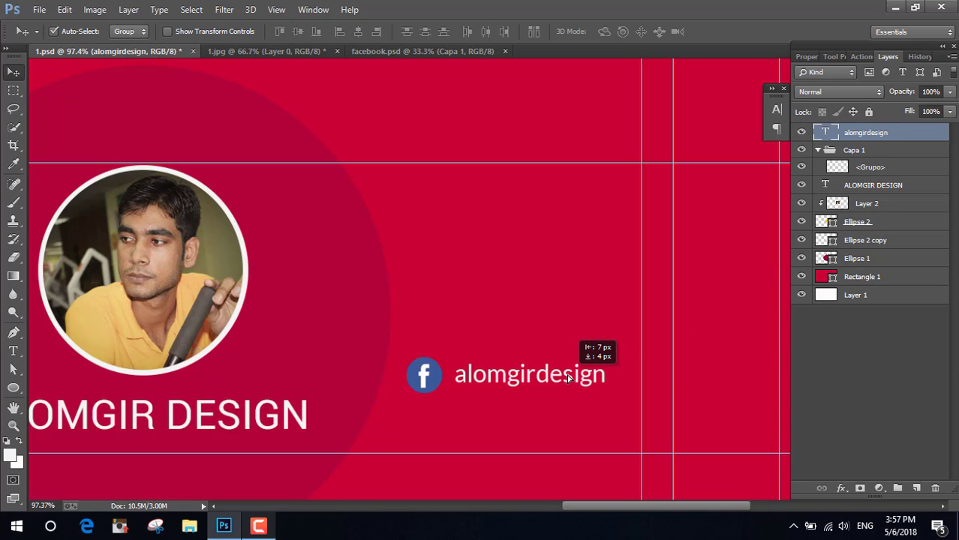
drag(569, 379, 563, 379)
- Scale the Facebook icon to about 60%, move it next to the text, then enlarge to about 110%
click(426, 384)
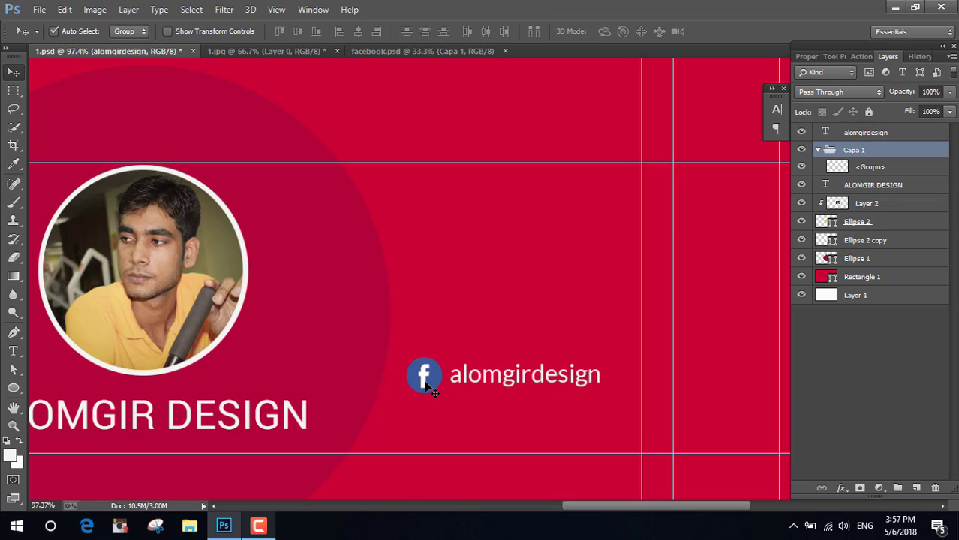
key(ctrl+t)
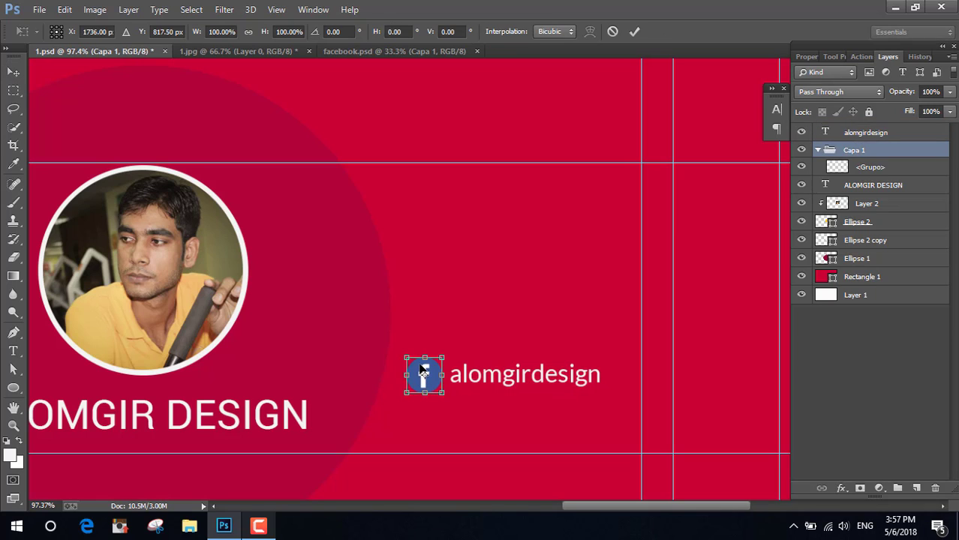
drag(406, 358, 420, 371)
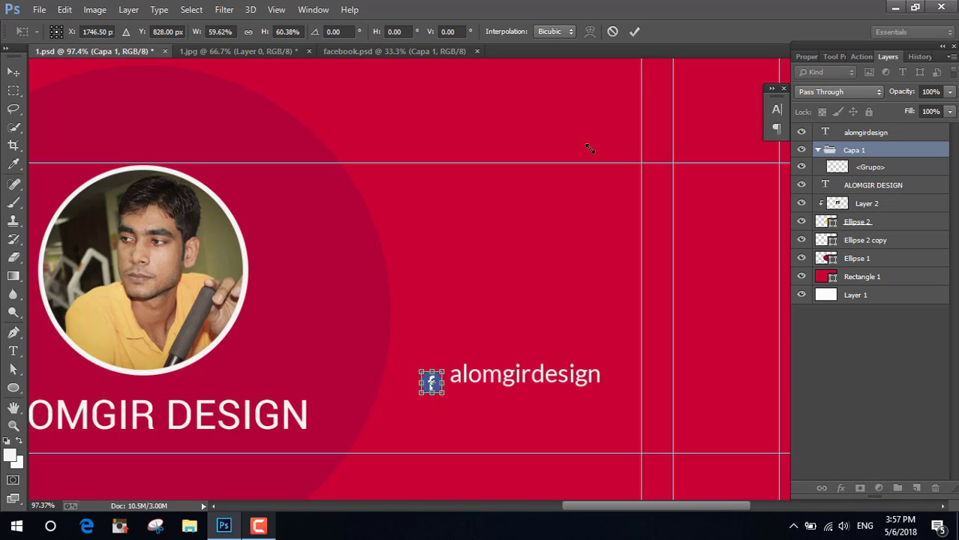
click(634, 31)
drag(440, 382, 430, 375)
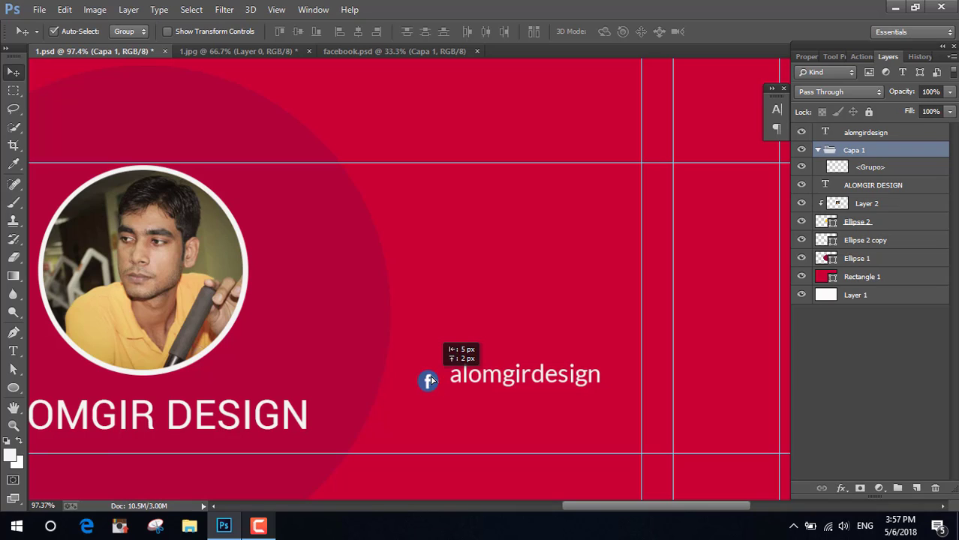
key(ctrl+t)
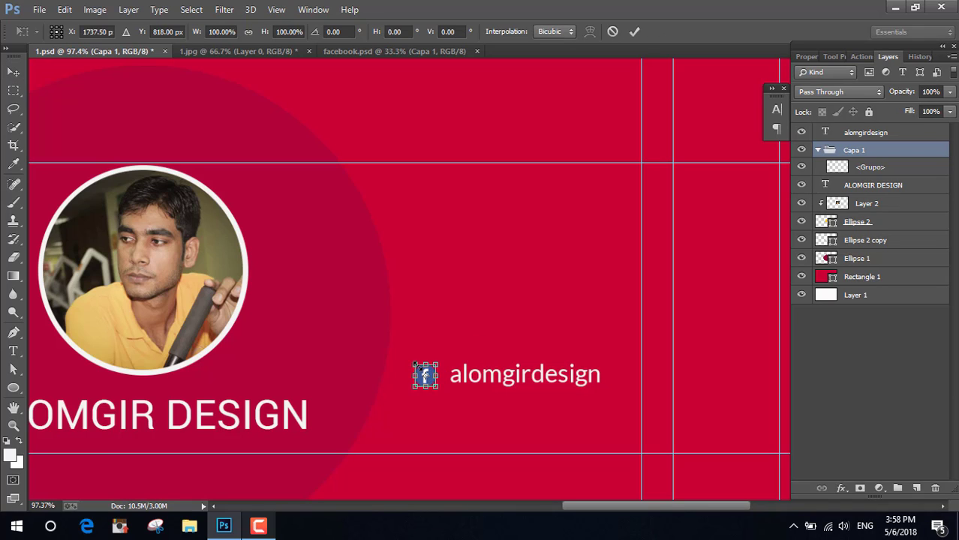
drag(409, 361, 407, 360)
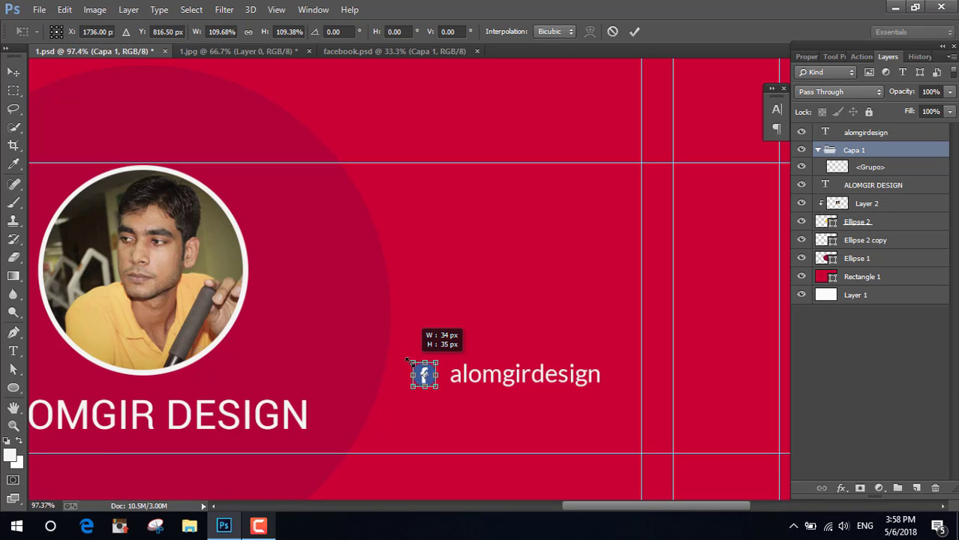
click(635, 31)
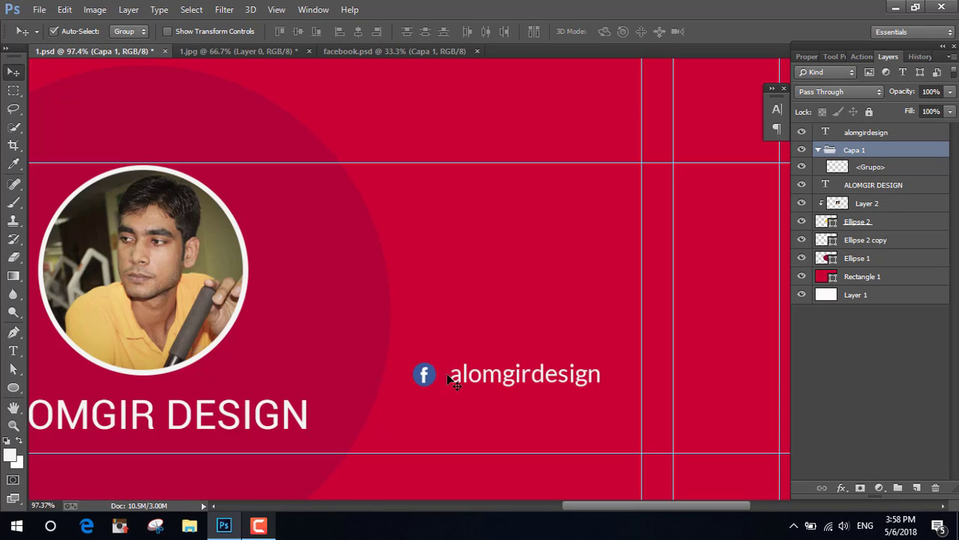
- Align the icon and handle text on their vertical centers and nudge the icon right
click(872, 168)
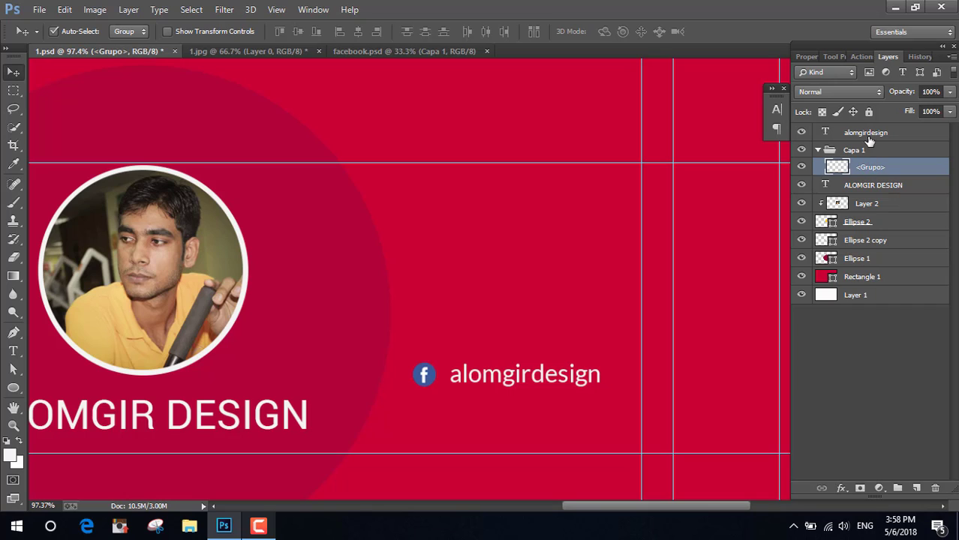
ctrl+click(867, 135)
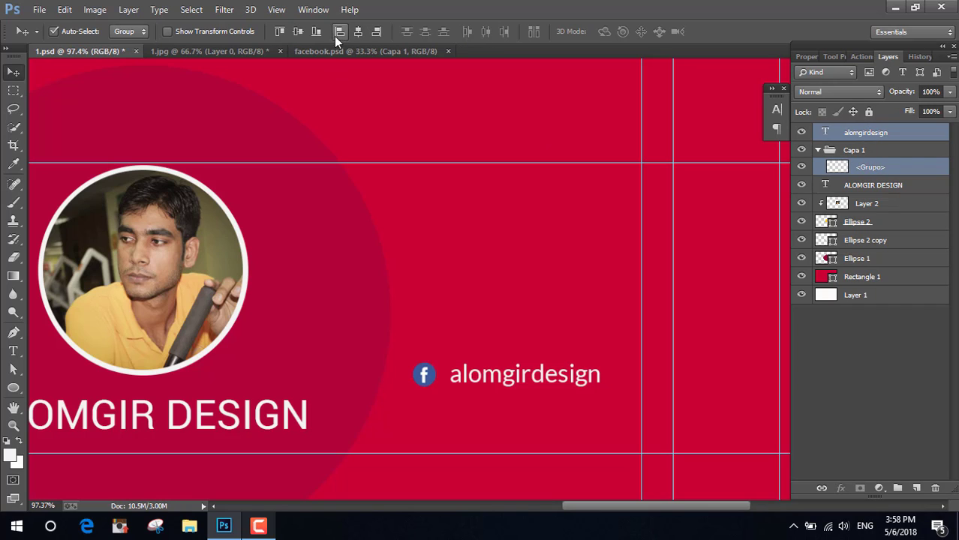
click(299, 35)
click(489, 259)
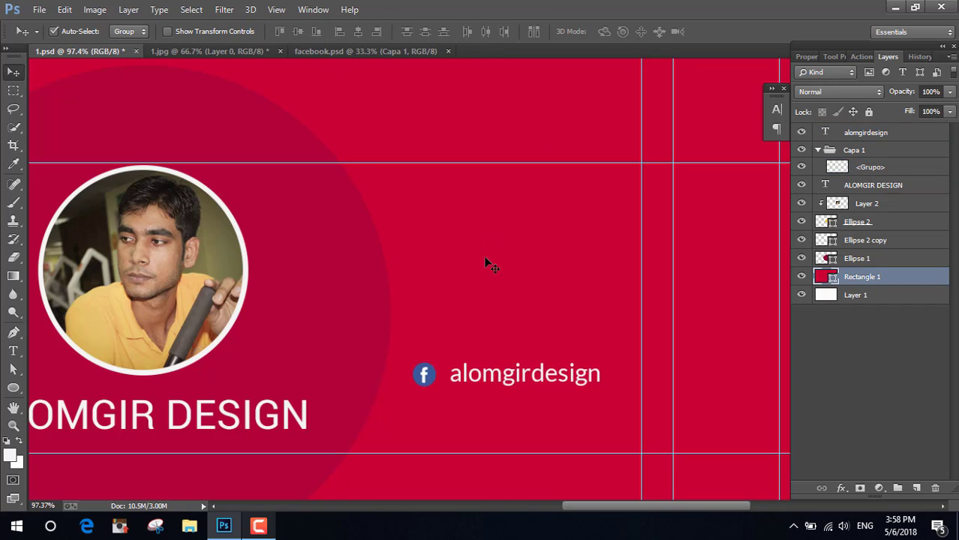
click(428, 378)
key(Right)
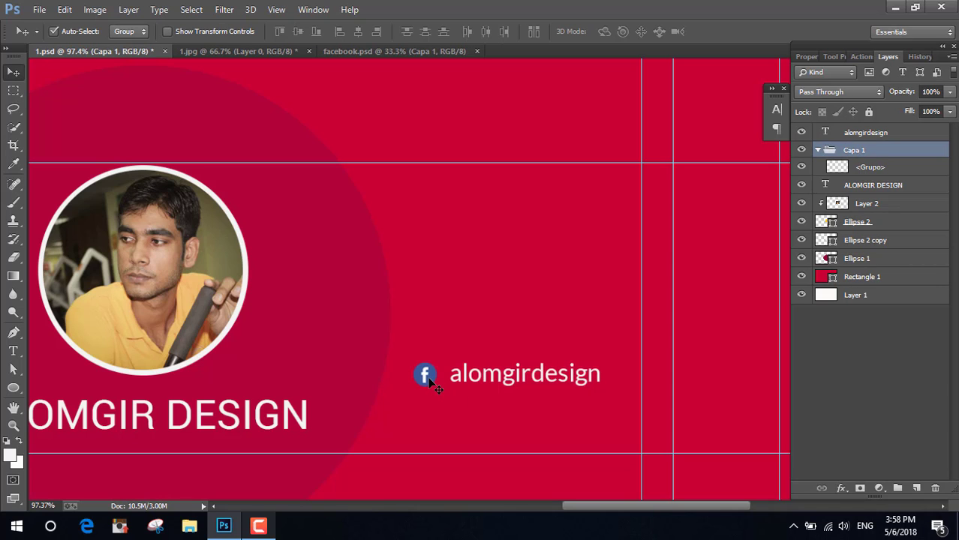
key(Right)
key(Right)
- Fit the banner in the window and nudge the ringed portrait layers down slightly
key(ctrl+0)
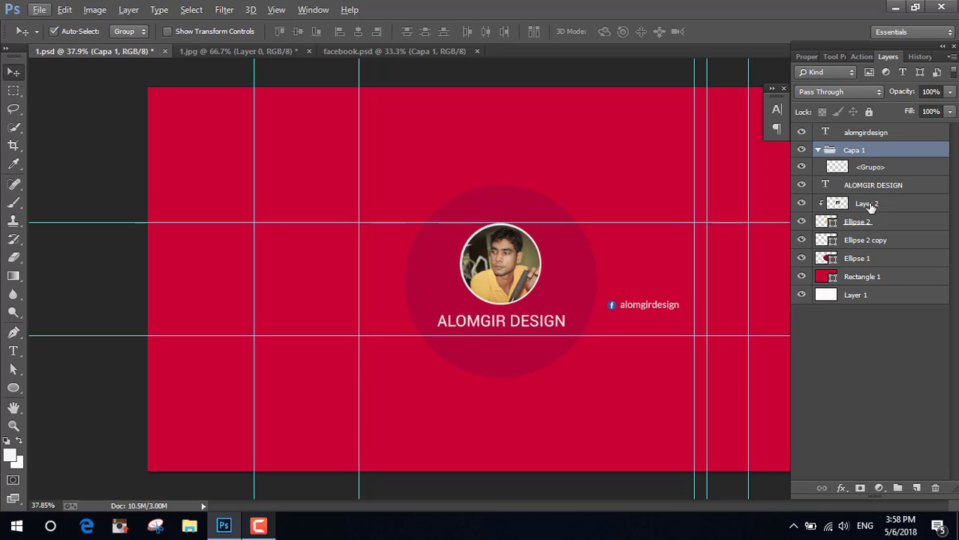
click(859, 240)
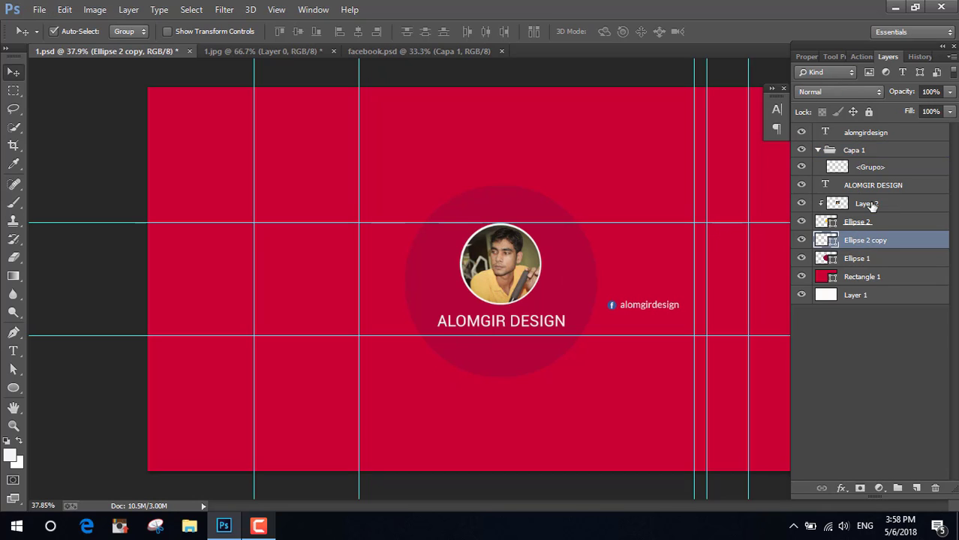
shift+click(868, 206)
key(Down)
key(Down)
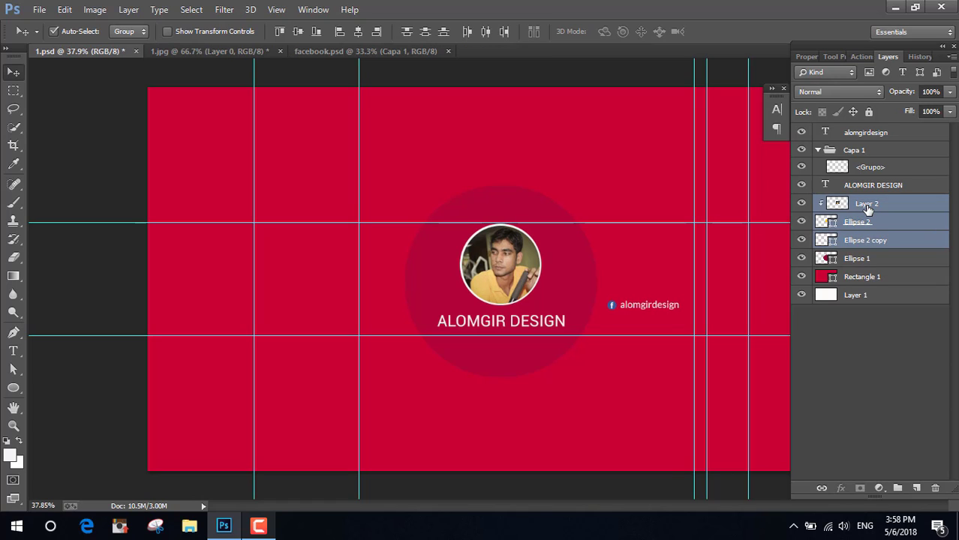
key(Down)
key(Down)
key(Down)
key(Down)
key(Down)
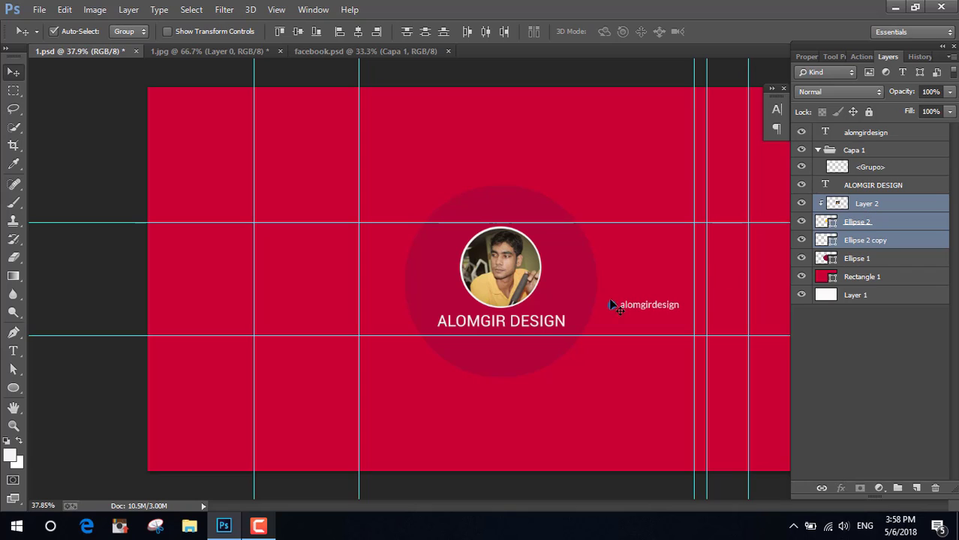
scroll(466, 349, down, 1)
scroll(465, 349, down, 1)
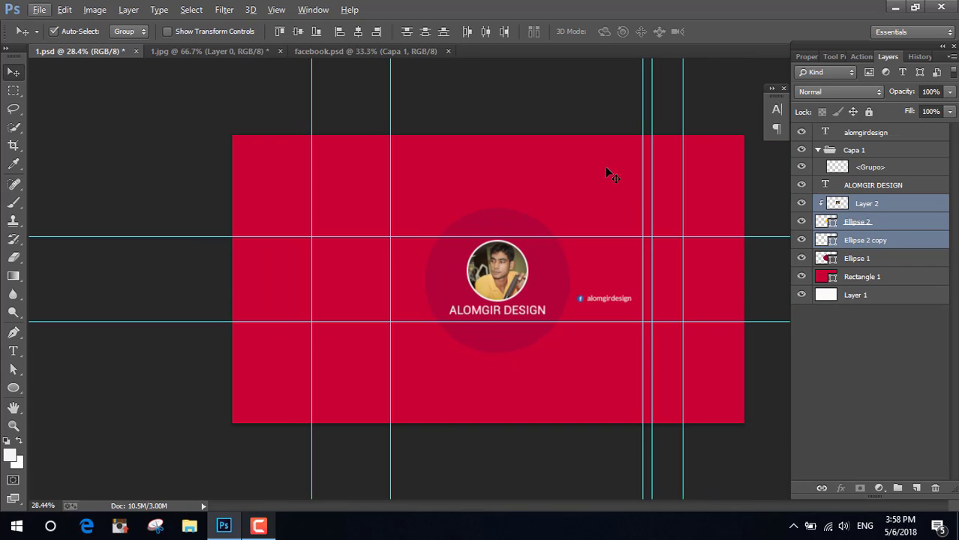
click(606, 108)
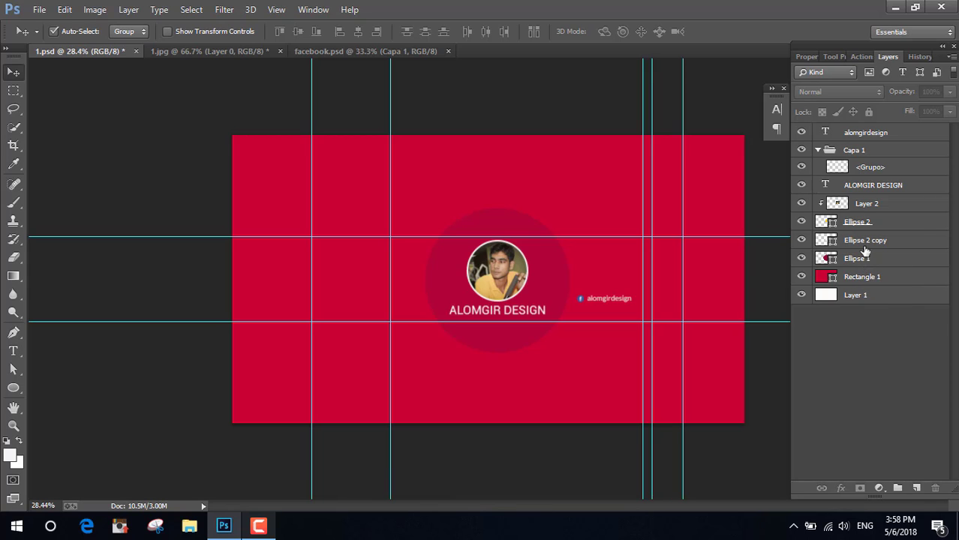
- Select the Rectangle 1 background layer in the Layers panel
click(866, 138)
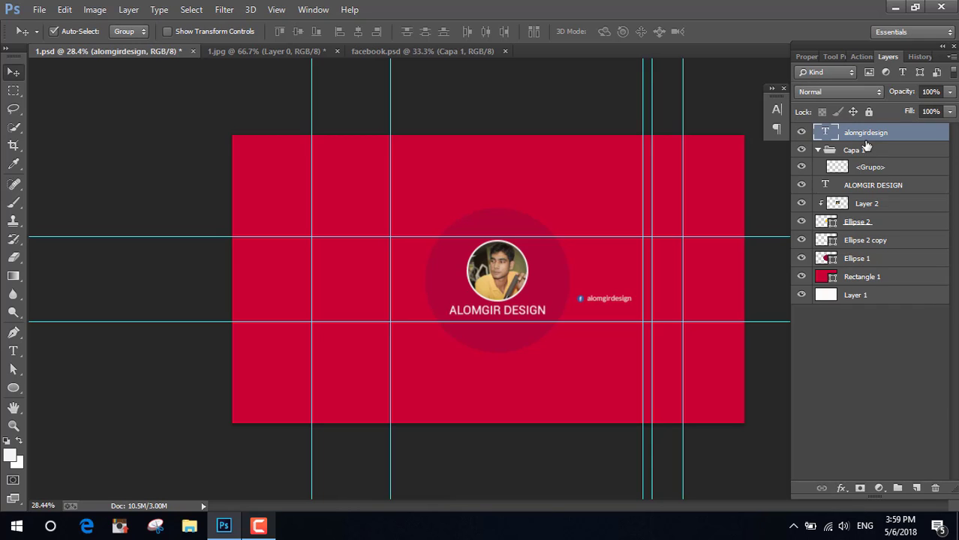
click(871, 258)
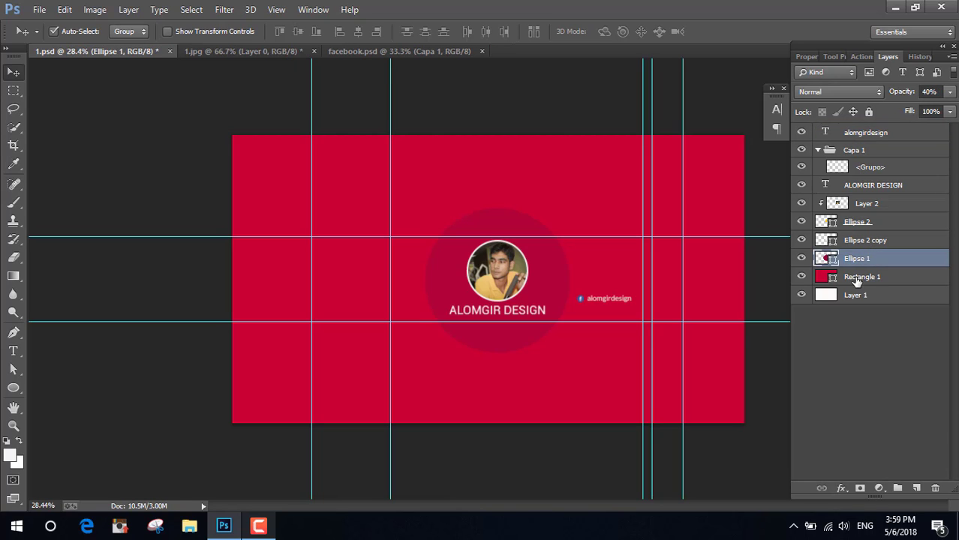
click(856, 280)
- Add Layer 3 above Rectangle 1, load a 3600 px grunge brush, and undo a trial stamp
click(917, 488)
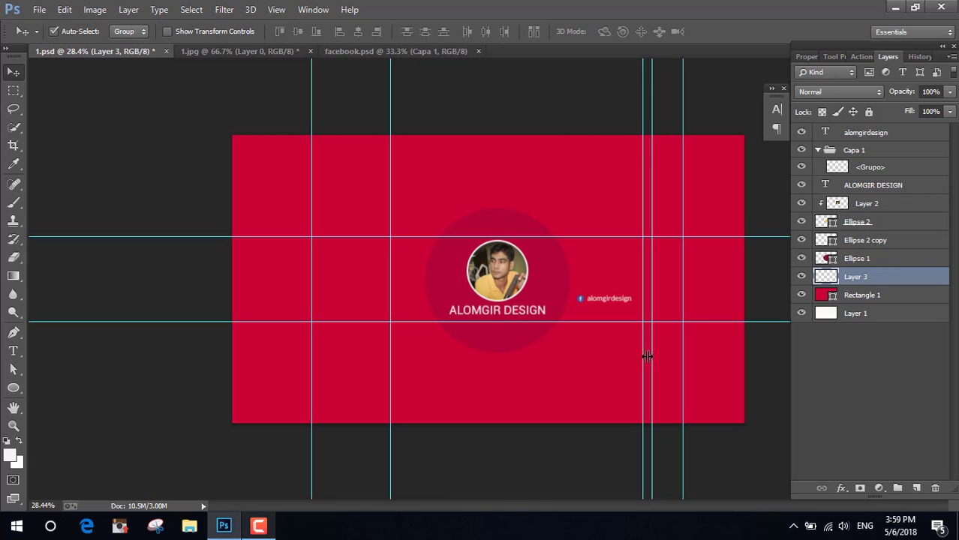
key(b)
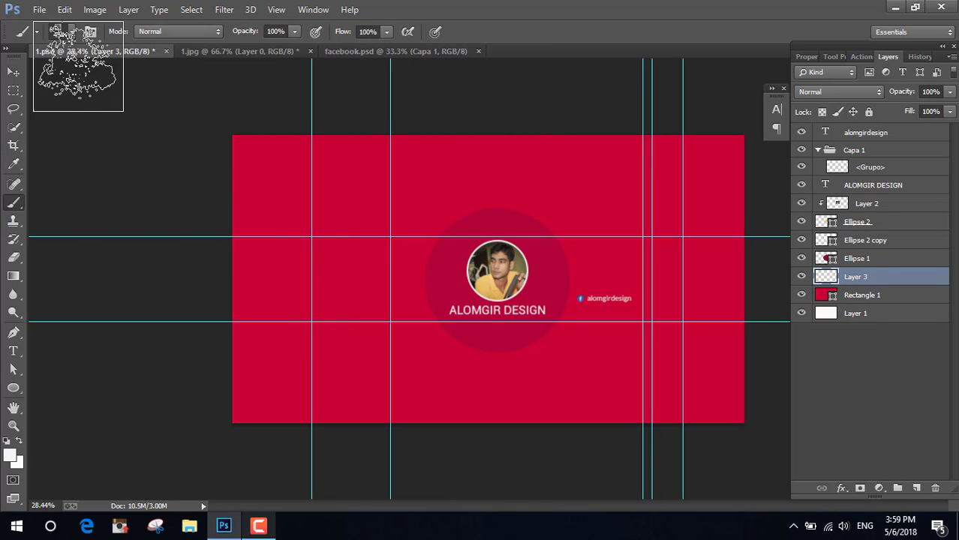
click(72, 29)
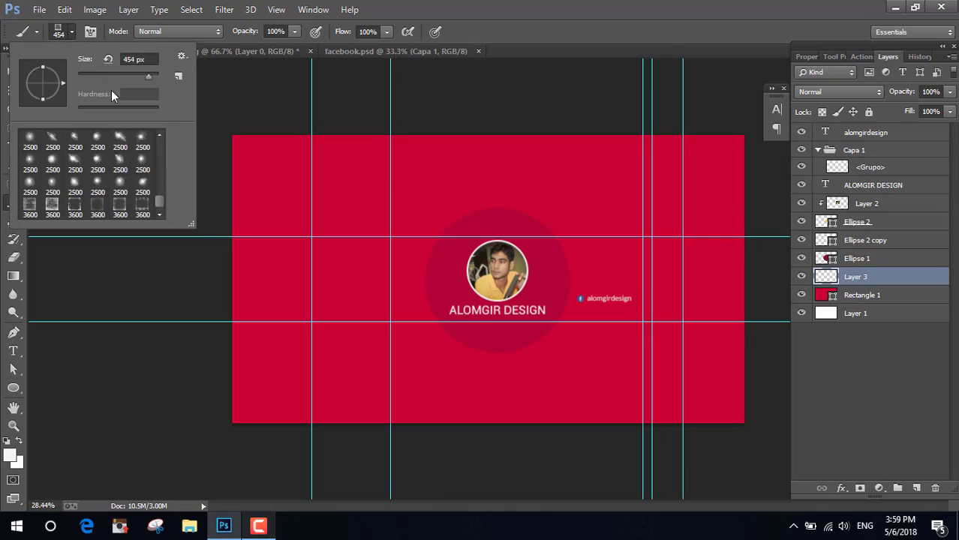
click(51, 211)
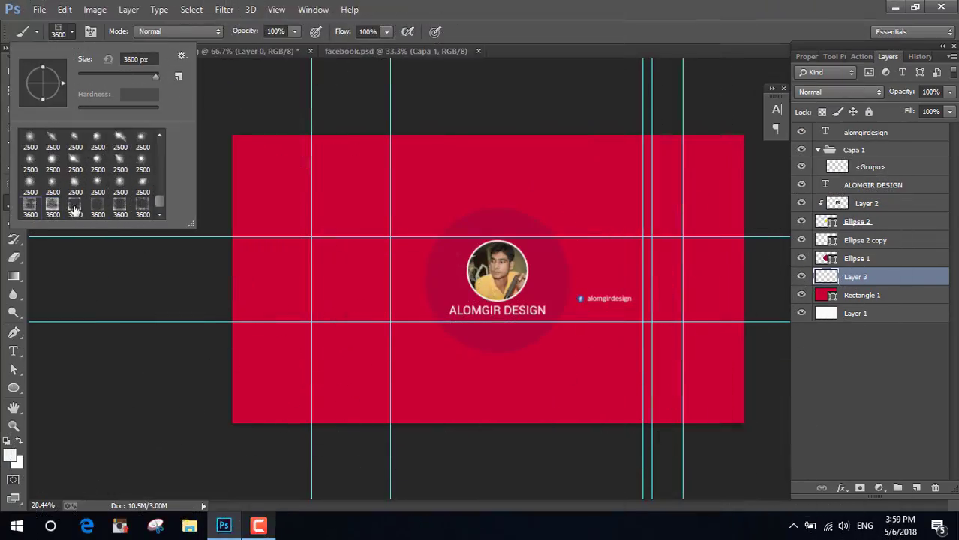
click(75, 210)
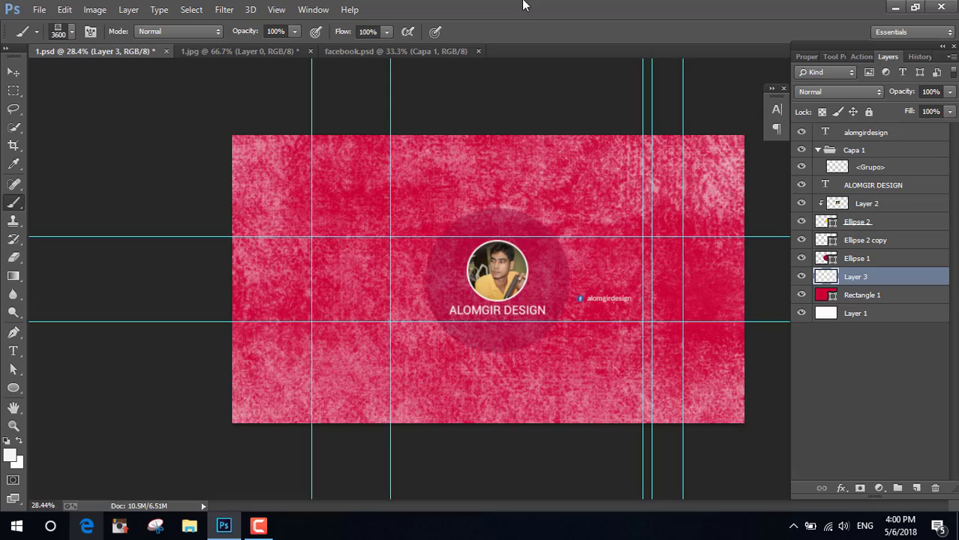
key(ctrl+z)
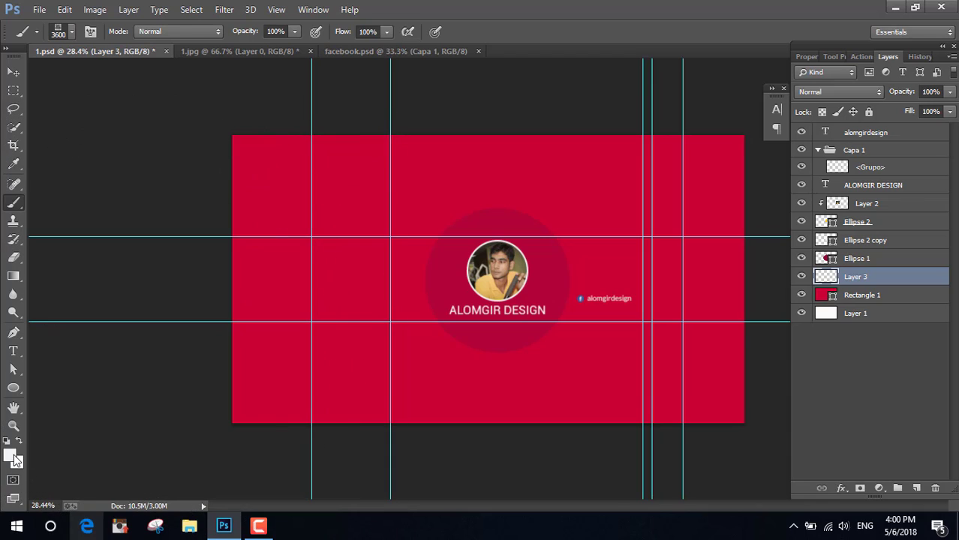
- Set the foreground colour to #ffc400 and stamp the grunge texture across Layer 3
click(12, 454)
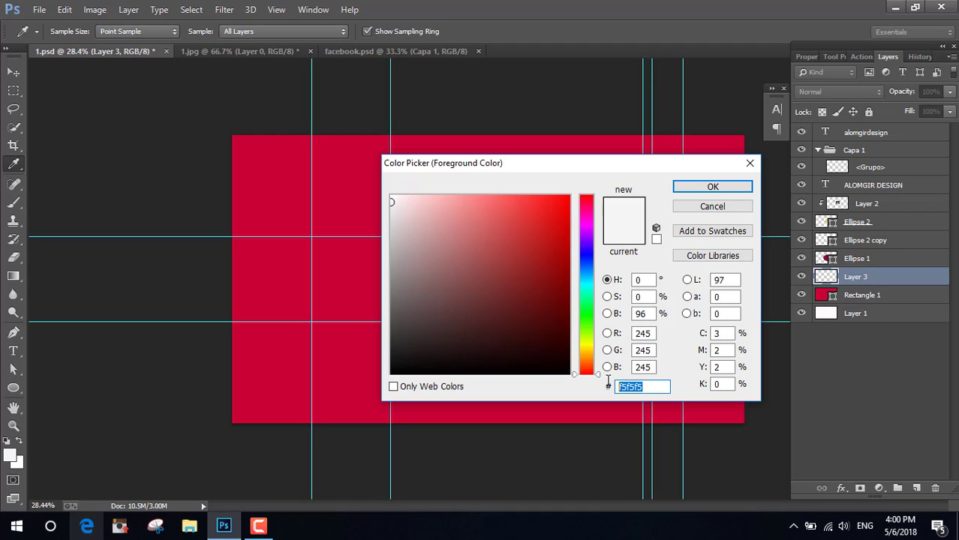
text(ff)
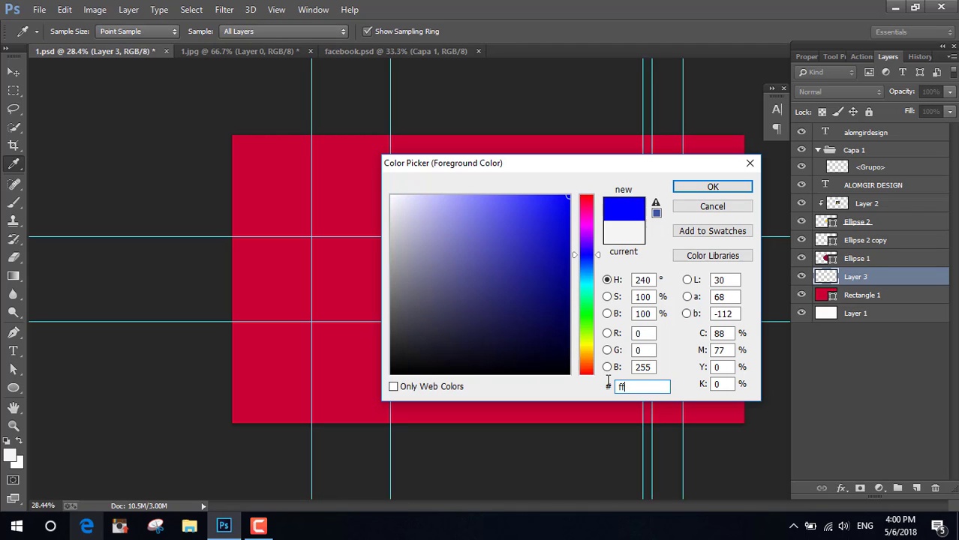
text(c4)
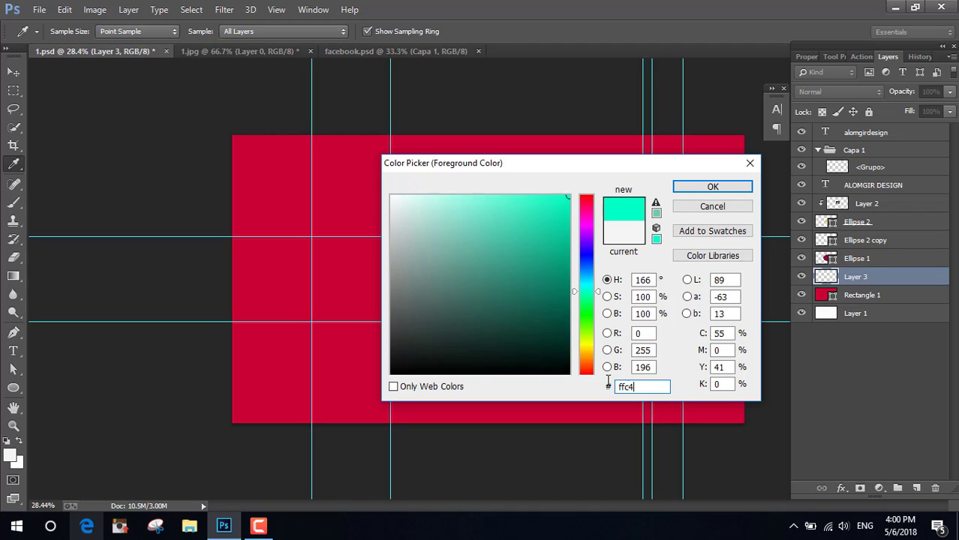
text(0)
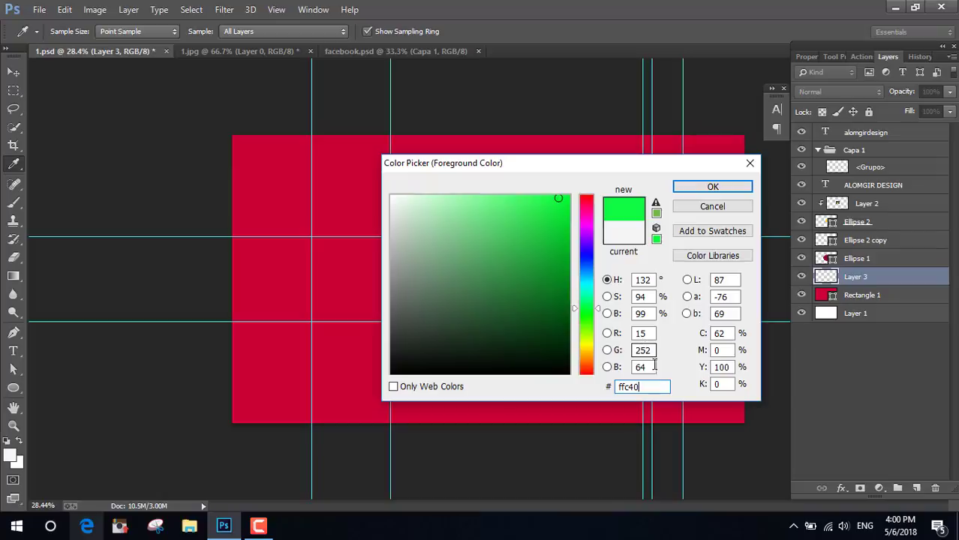
text(0)
click(712, 186)
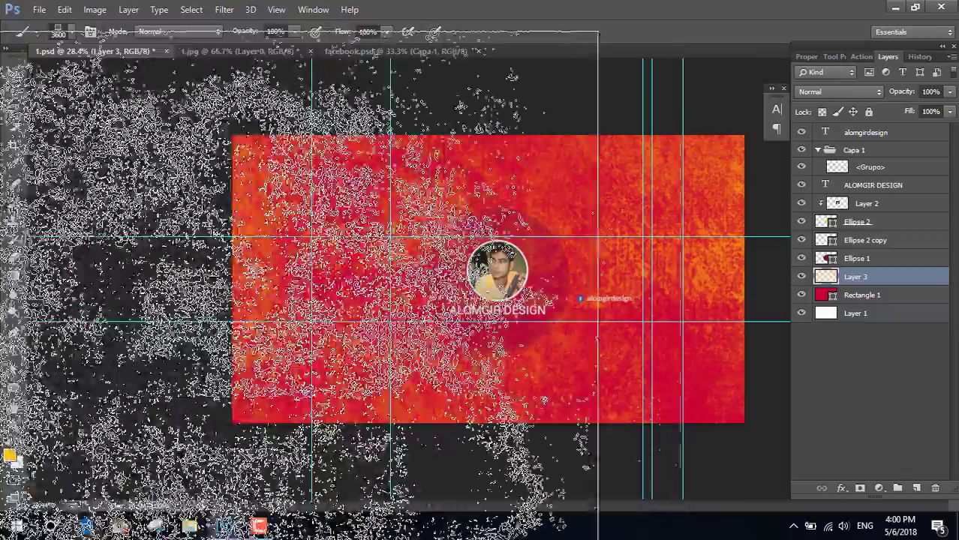
click(14, 72)
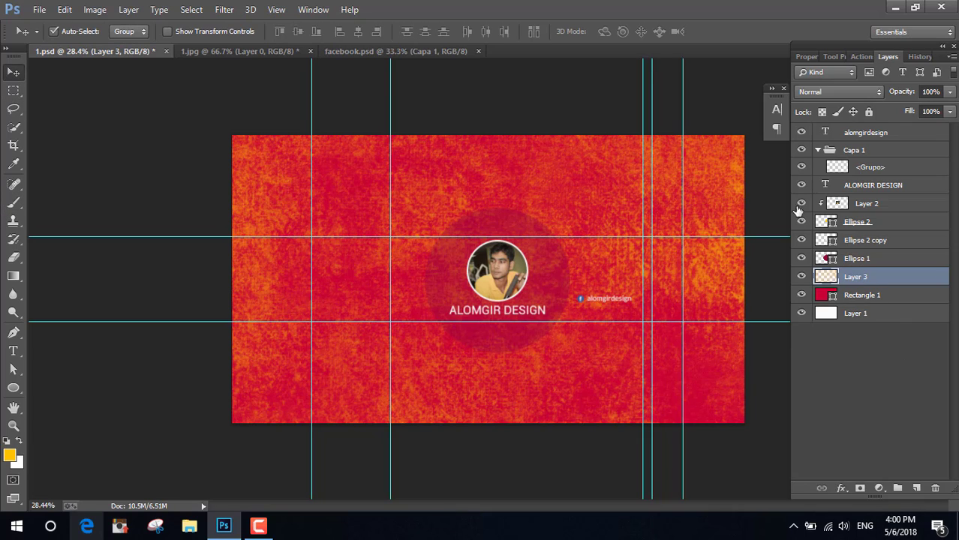
click(852, 95)
- Set Layer 3's blend mode to Multiply
click(835, 152)
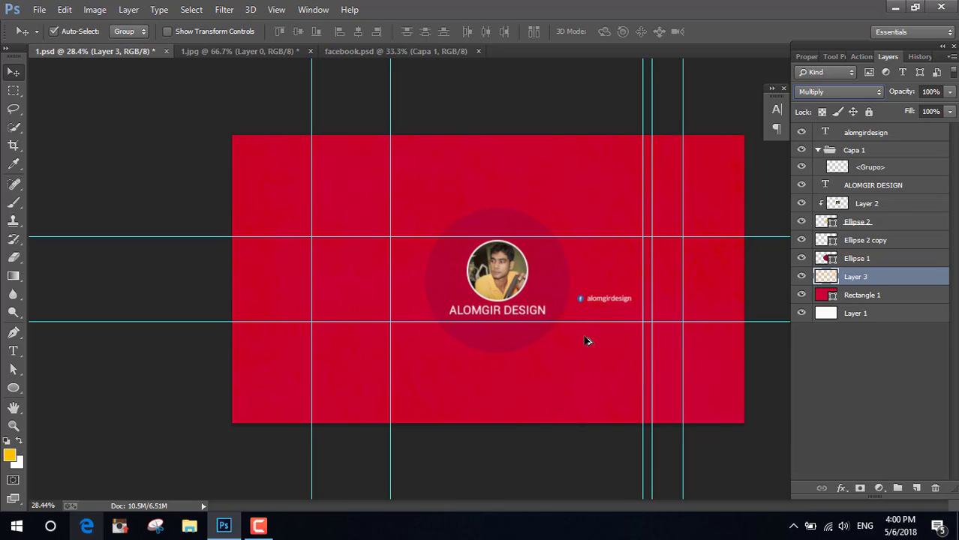
key(alt)
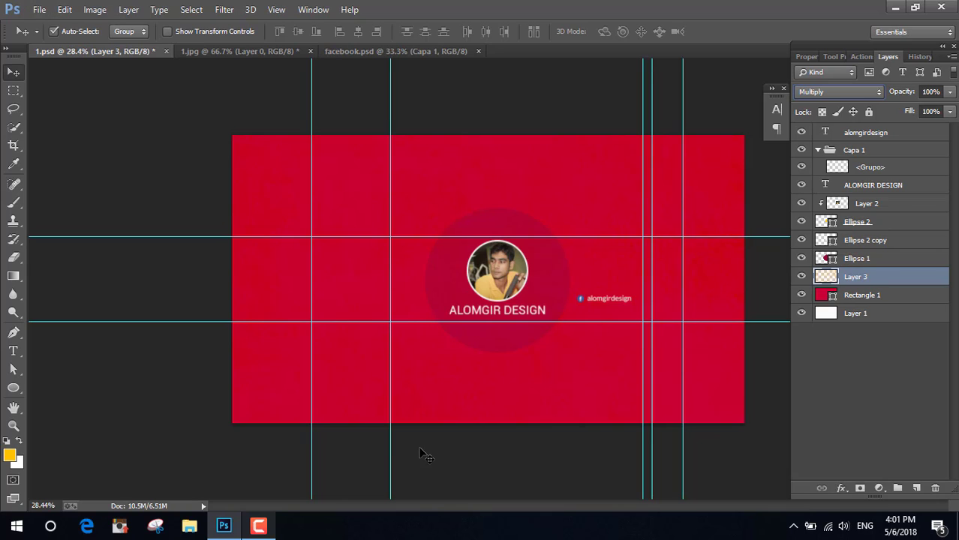
key(alt)
- Save a copy as JPEG, declining to overwrite the existing 1.jpg
click(40, 10)
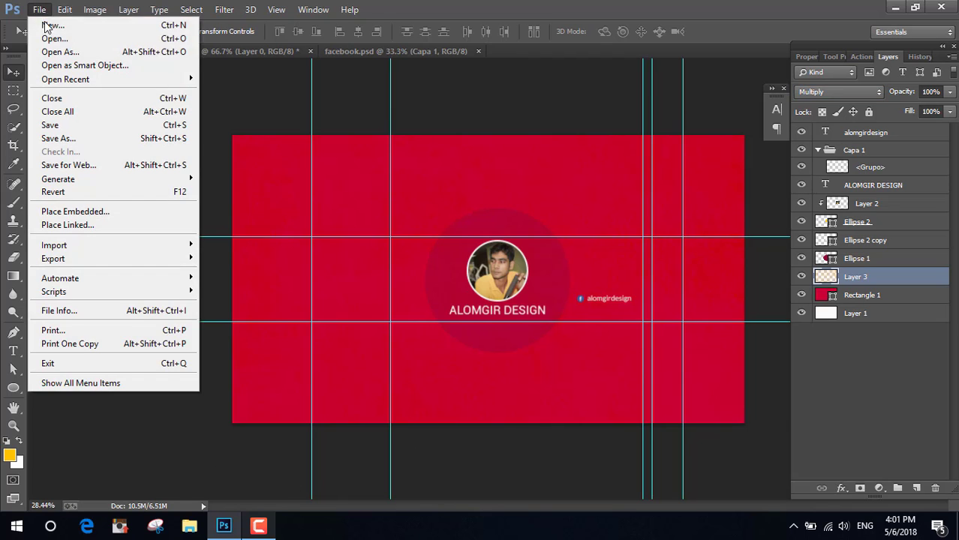
click(81, 141)
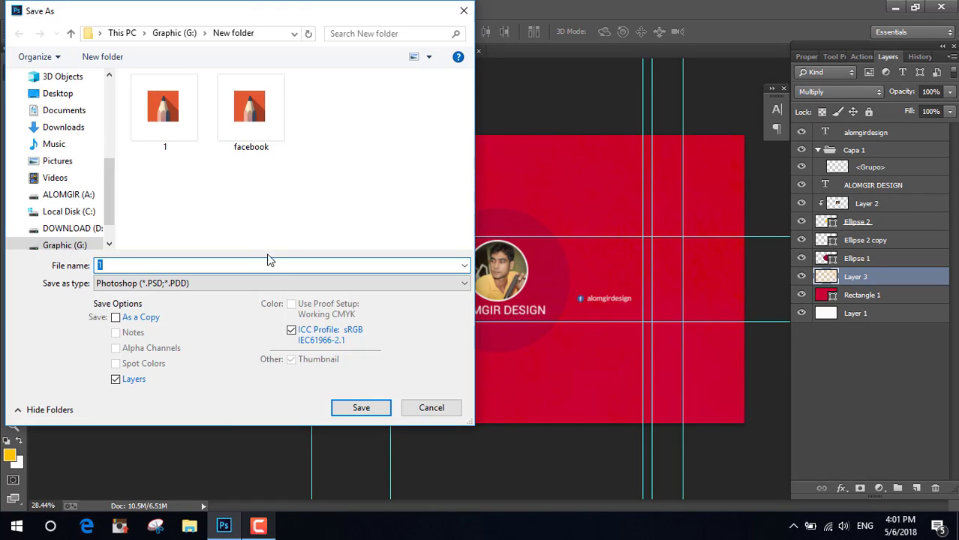
click(257, 283)
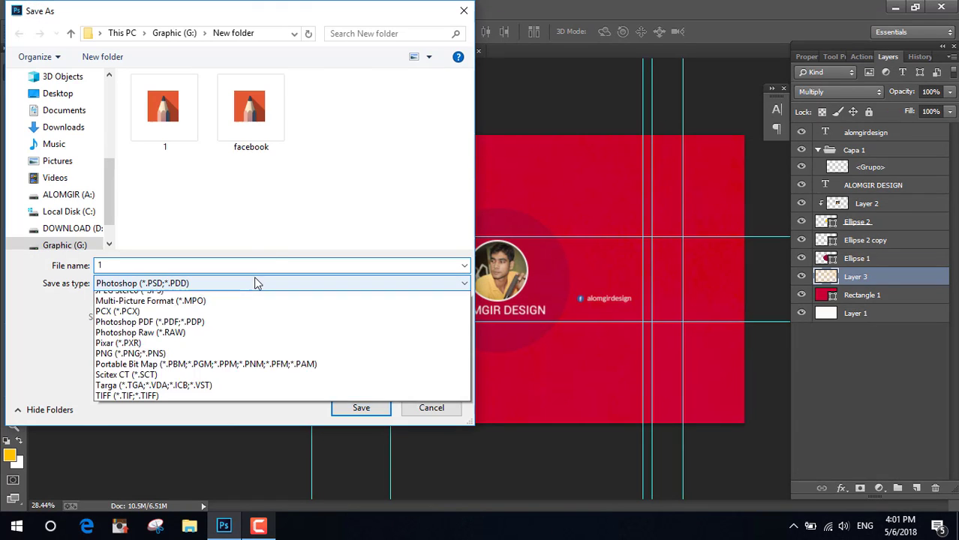
click(225, 392)
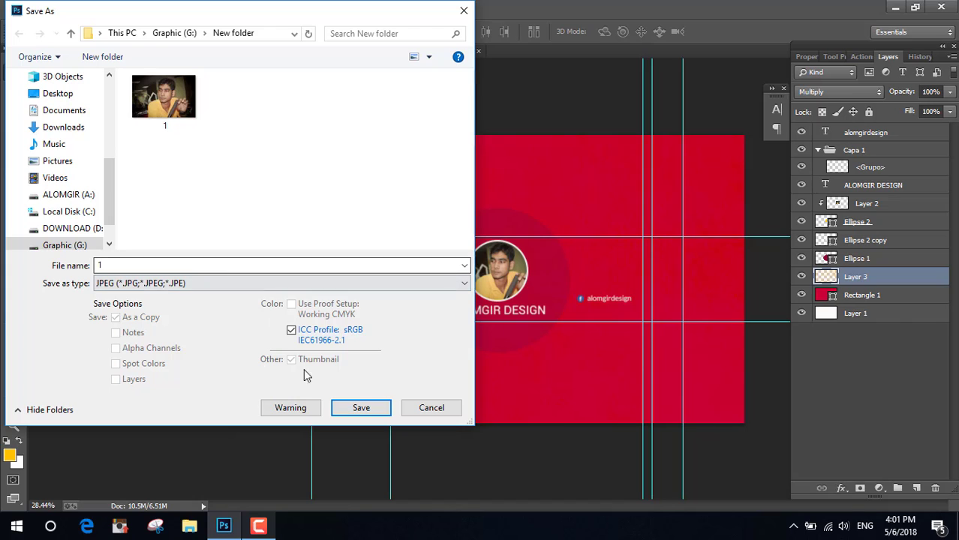
click(340, 409)
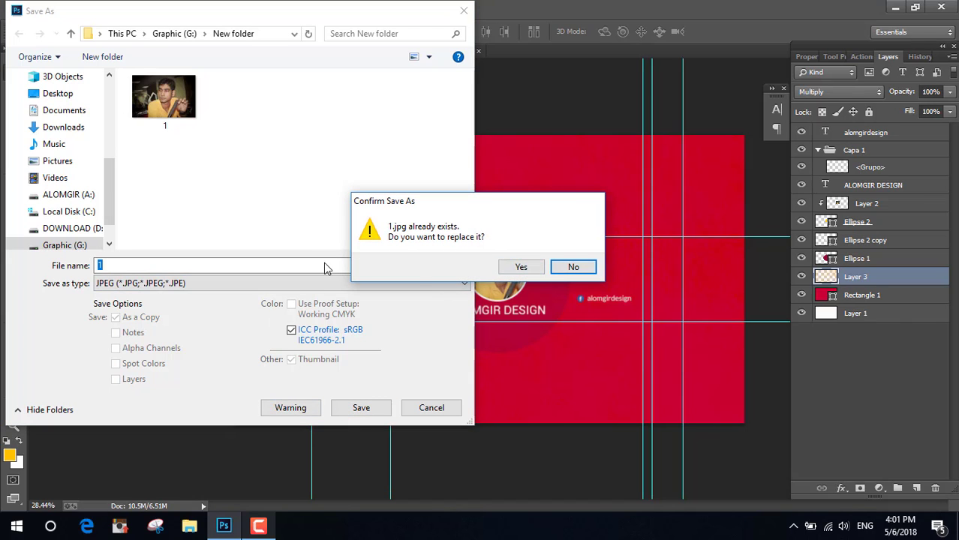
key(Return)
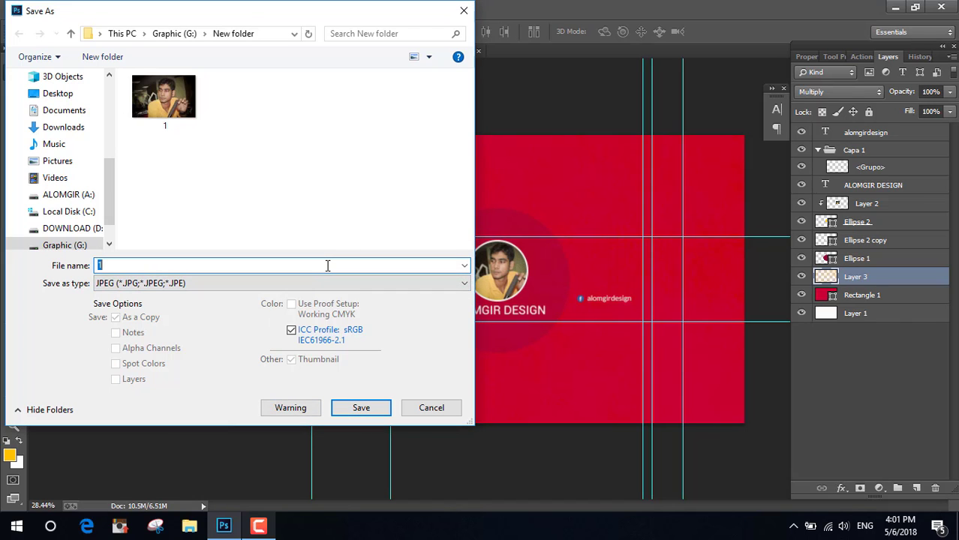
- Name the JPEG '11' and save it at maximum quality 12
text(11)
click(370, 409)
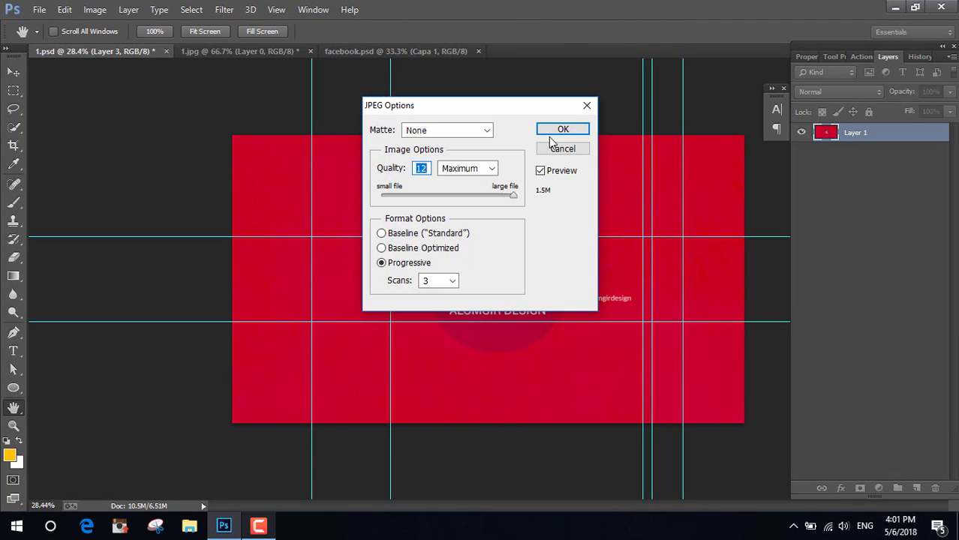
click(555, 131)
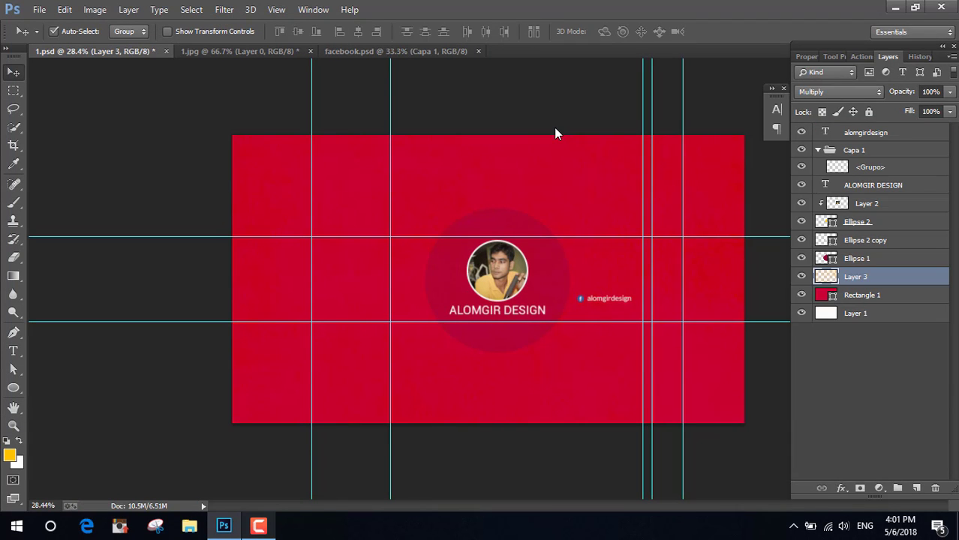